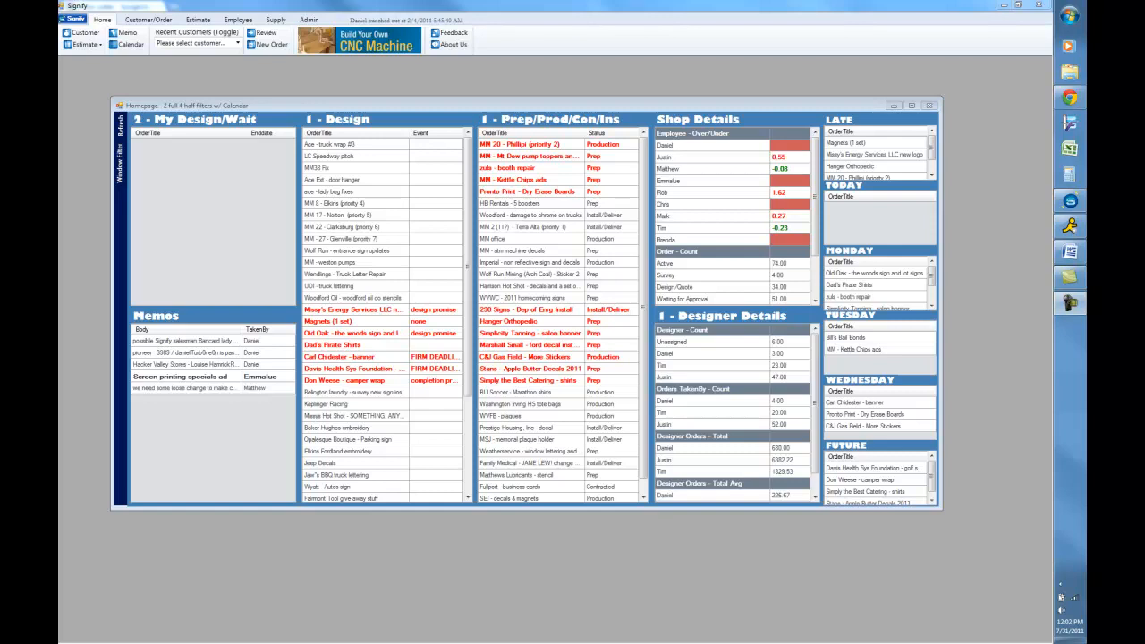
# - Pick Betler's Plumbing Service as the recent customer and start a new order for it
pyautogui.click(176, 45)
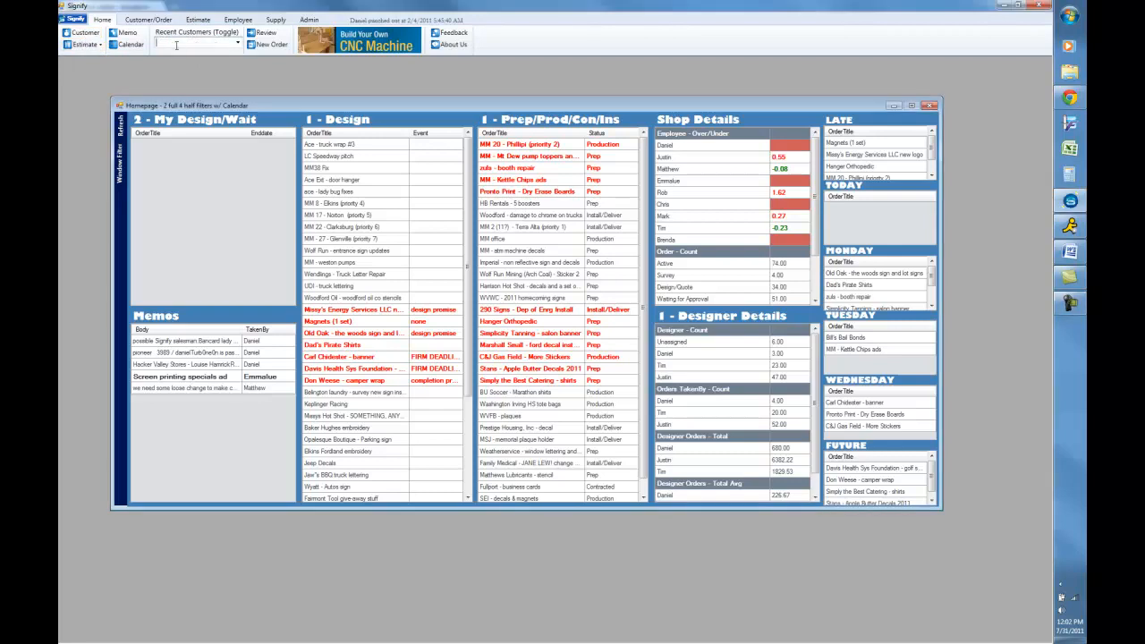
pyautogui.write("Betler's Plumbing Service")
pyautogui.press('Tab')
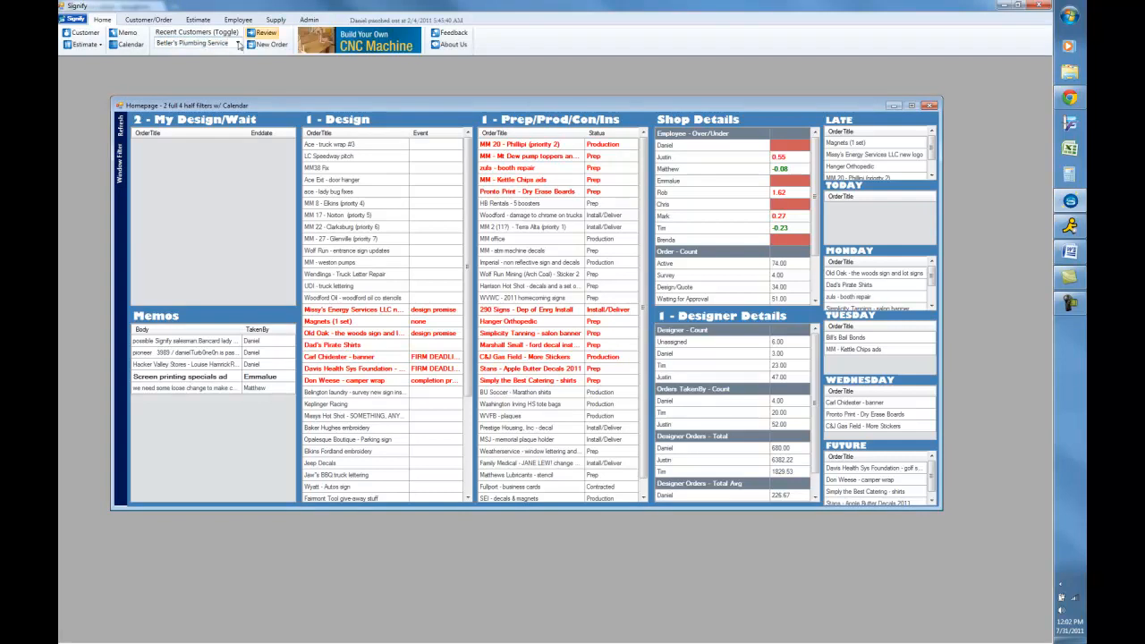
pyautogui.click(271, 44)
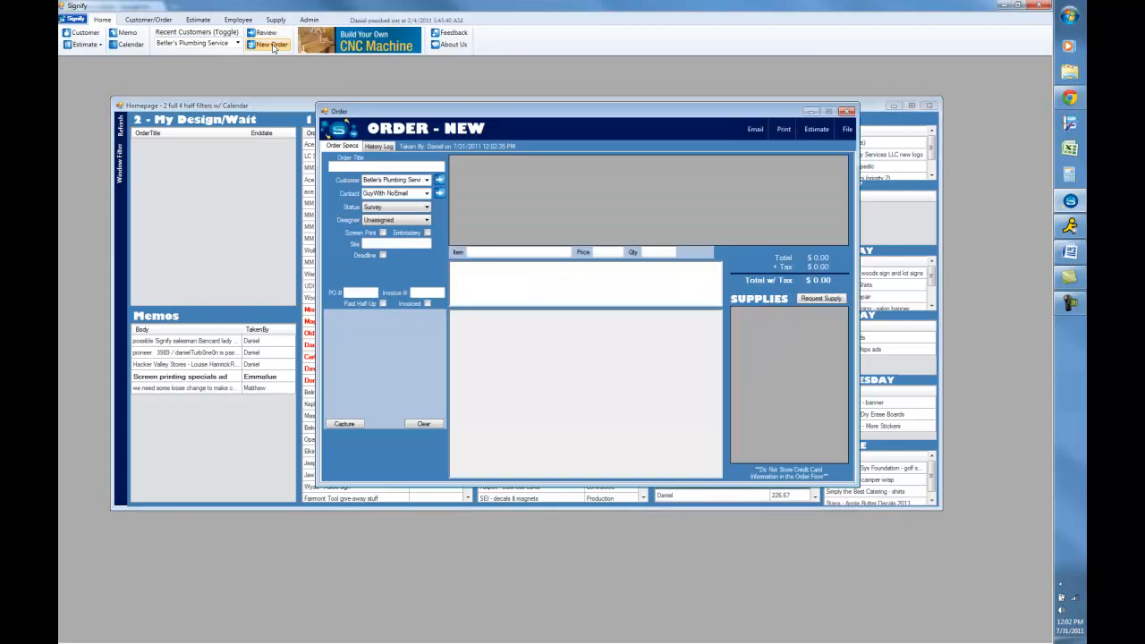
# - Choose the customer's contact person and title the order Betler's Plumbing sign service call
pyautogui.click(427, 193)
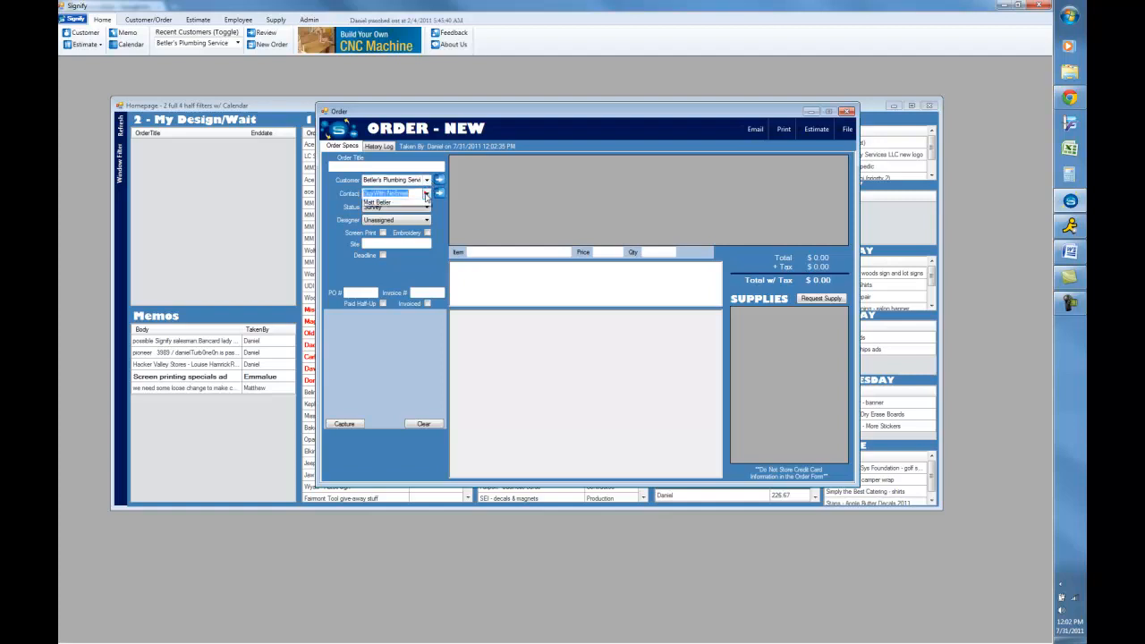
pyautogui.click(408, 210)
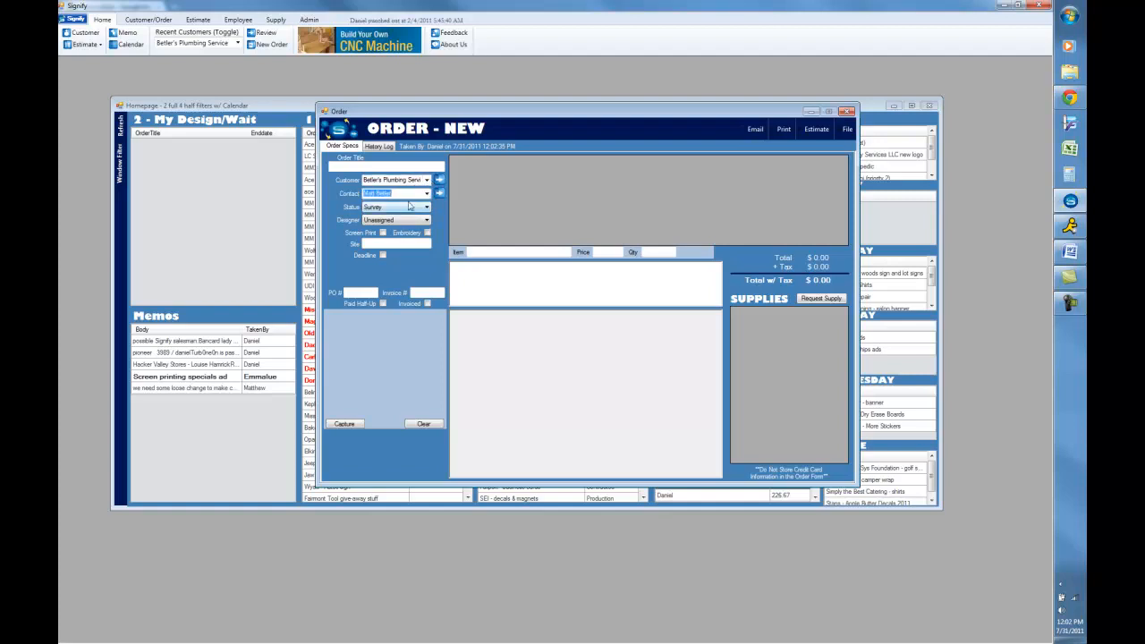
pyautogui.click(349, 165)
pyautogui.write("Beller's P")
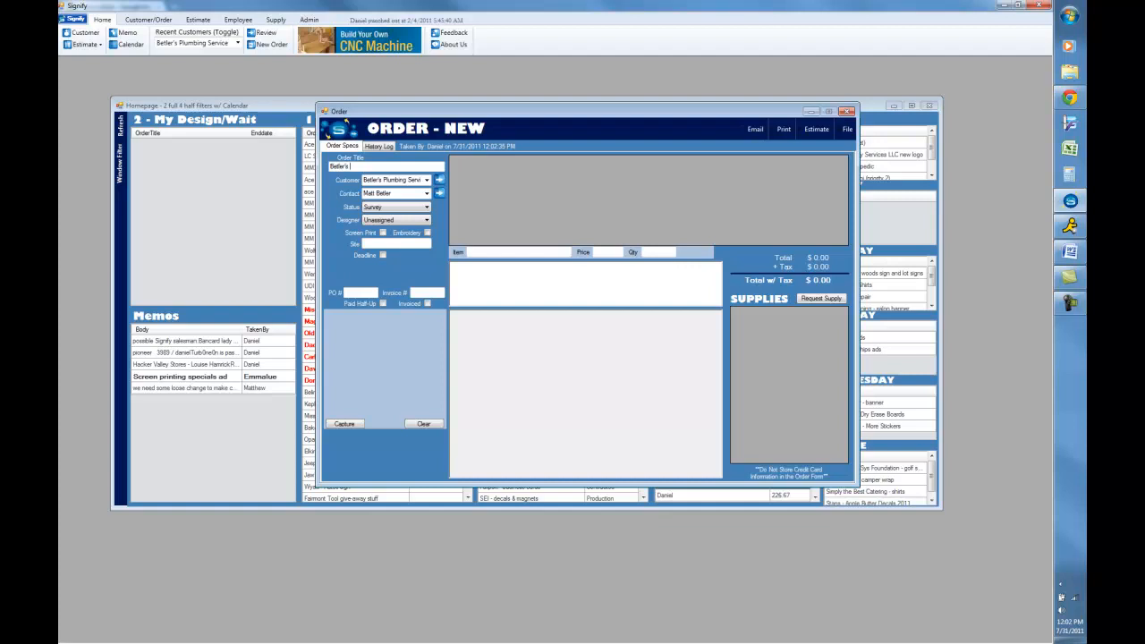
pyautogui.write('lumbing sign service call')
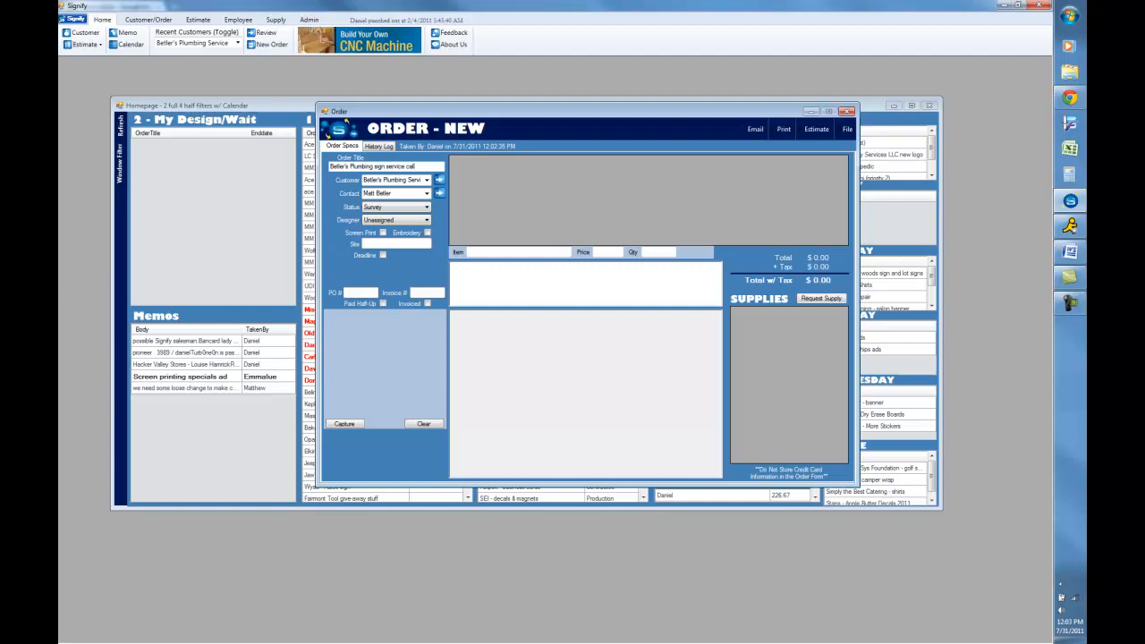
# - Set the order's site to Elkins
pyautogui.click(396, 243)
pyautogui.write('Elkin')
pyautogui.write('ins')
# - Enable the deadline with an end date of Aug 03, 2011, accept the date, and set the event to survey
pyautogui.click(383, 255)
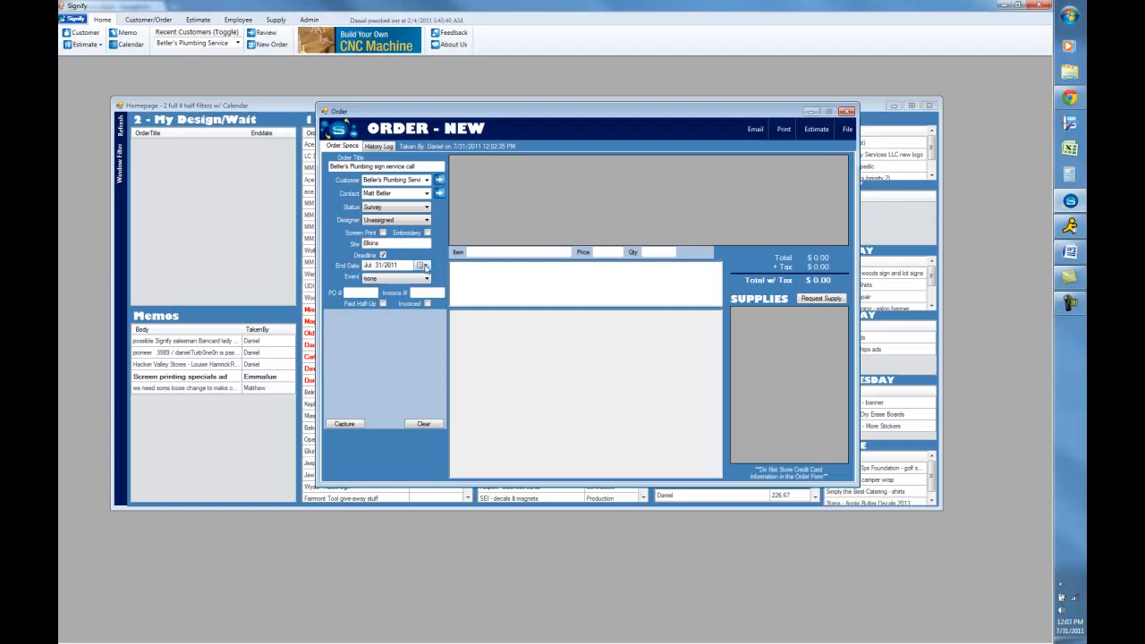
pyautogui.click(422, 265)
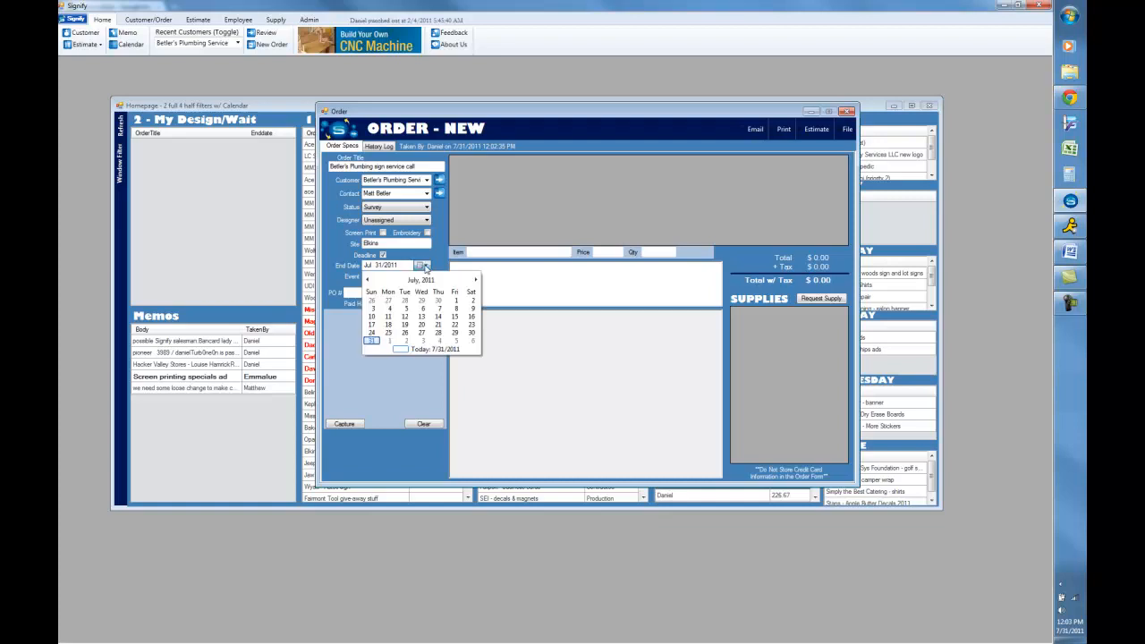
pyautogui.click(421, 341)
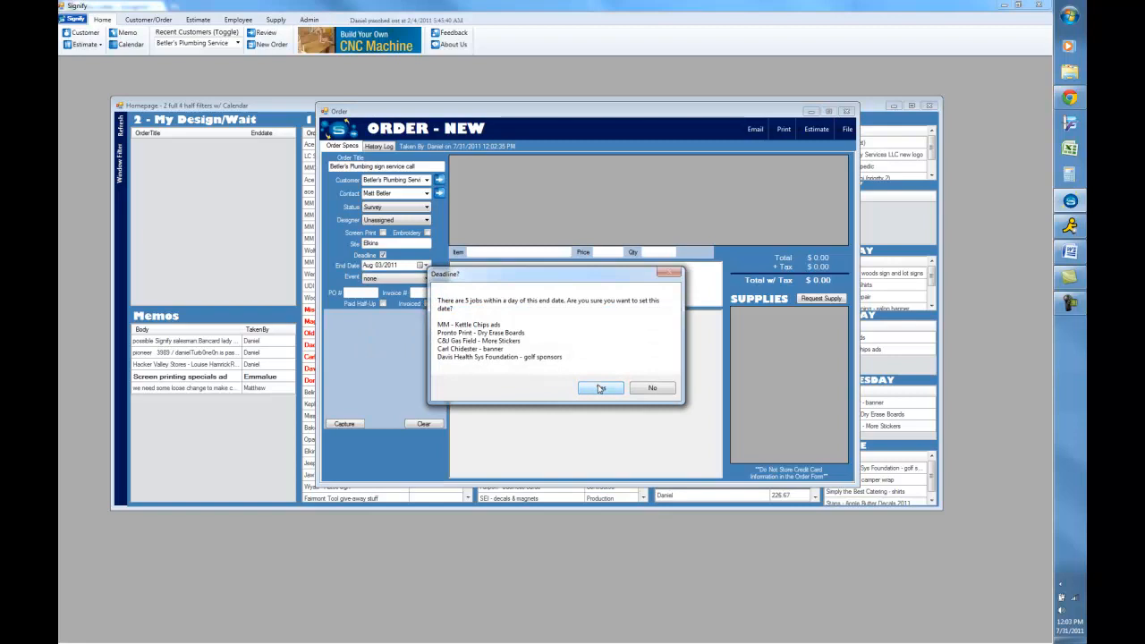
pyautogui.click(600, 388)
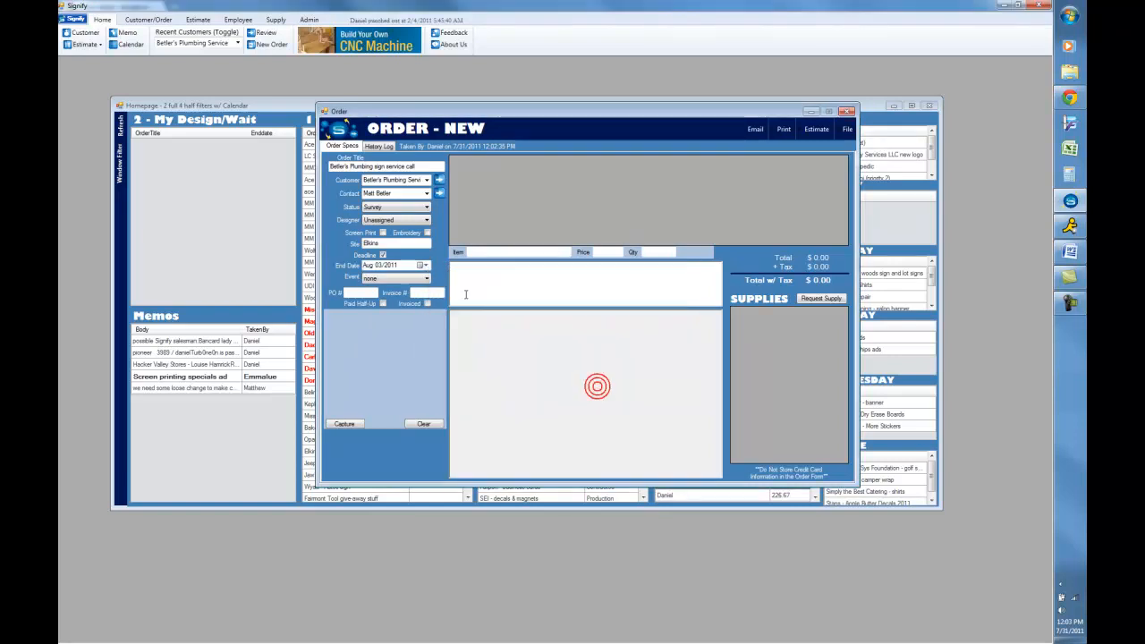
pyautogui.click(428, 280)
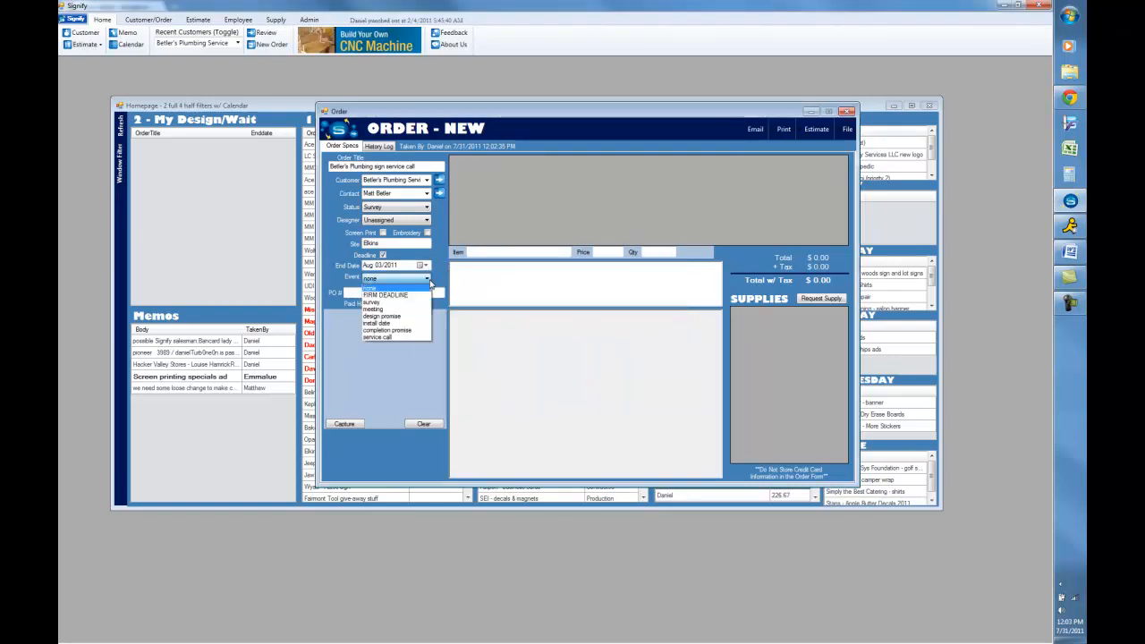
pyautogui.click(415, 302)
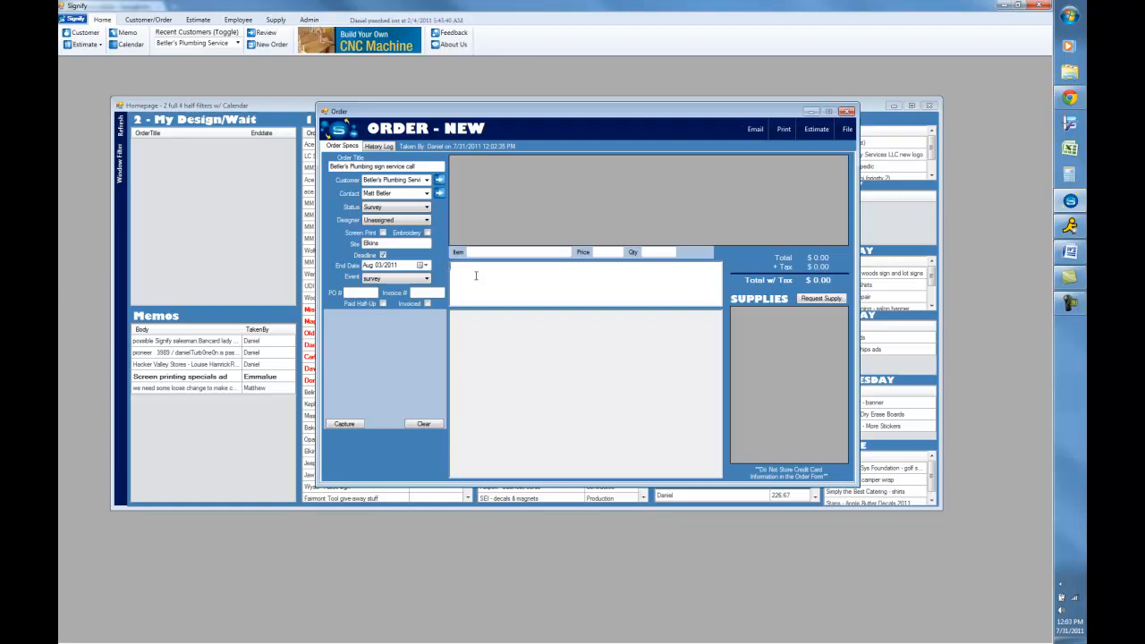
# - Submit a note that the contact called saying the pylon sign wasn't lighting up anymore and ladders should be sufficient
pyautogui.write("Matt called in and said that the pylon sign wasn't lighting up anymore")
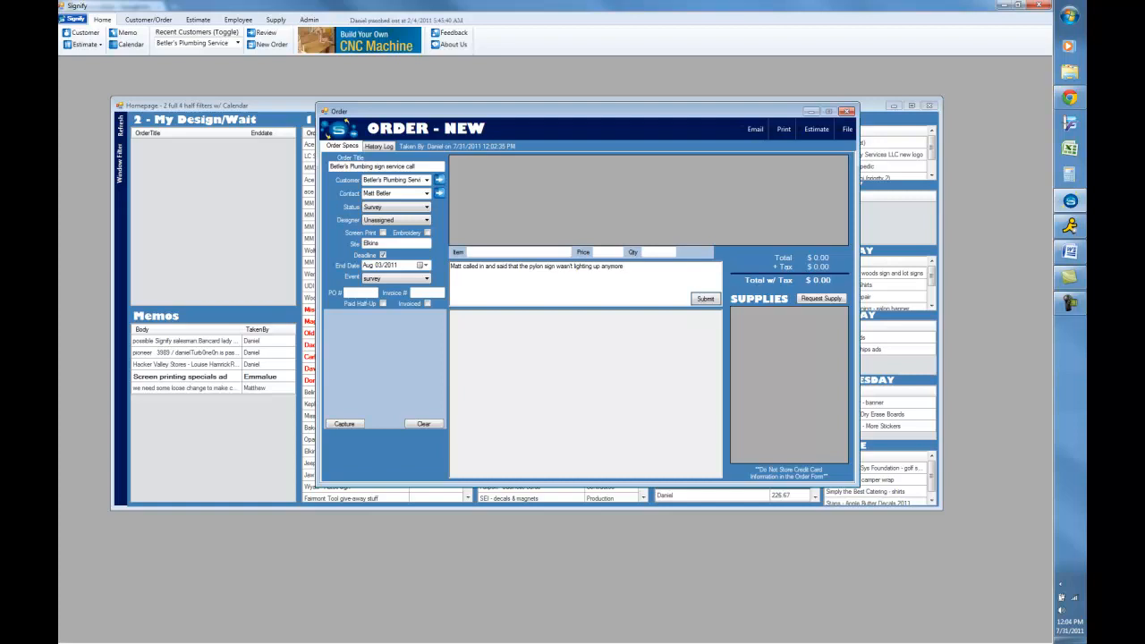
pyautogui.write('.  Ladders should be suffecient')
pyautogui.click(709, 298)
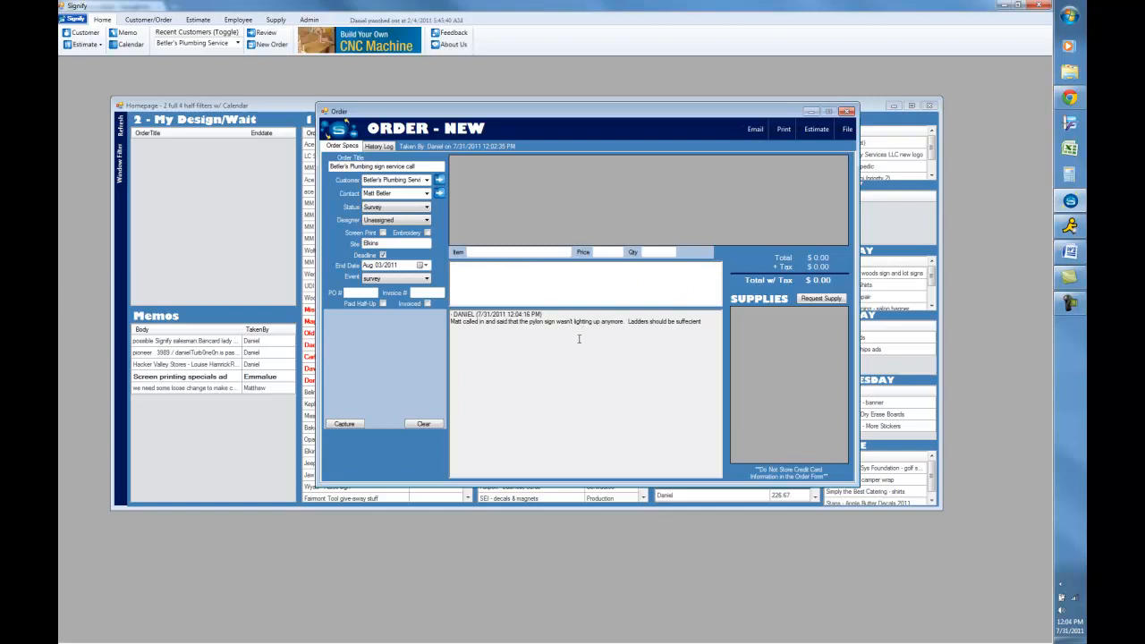
# - Save the order and send the auto-generated status email to the customer
pyautogui.click(847, 128)
pyautogui.click(836, 163)
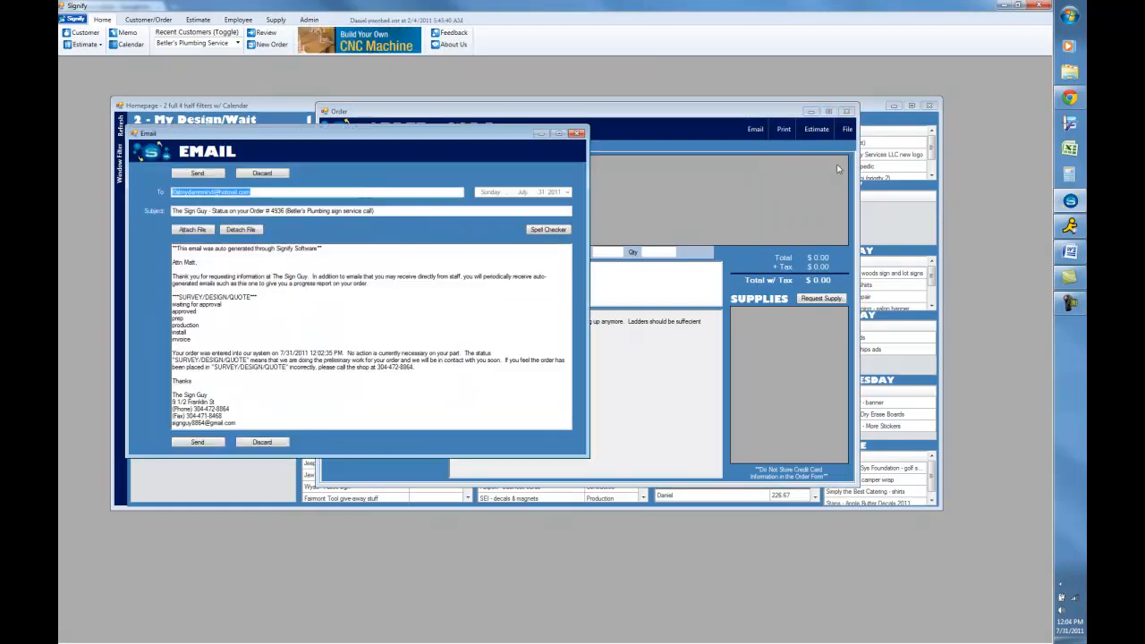
pyautogui.click(198, 173)
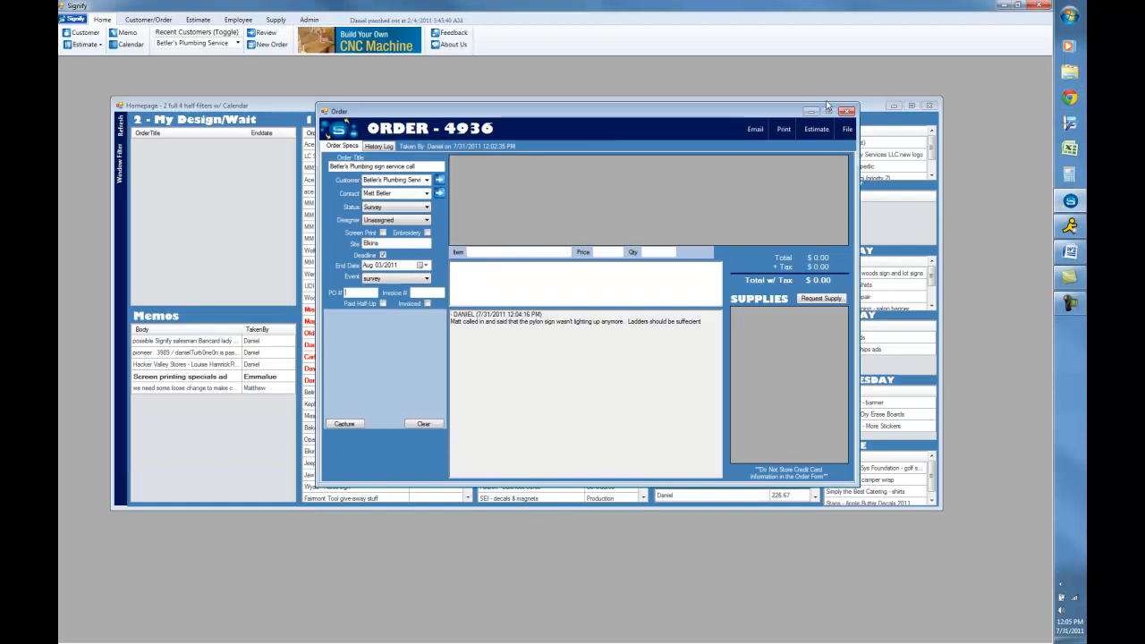
# - Close the order window and reopen the Betler's Plumbing sign service call order from the Design list
pyautogui.click(847, 111)
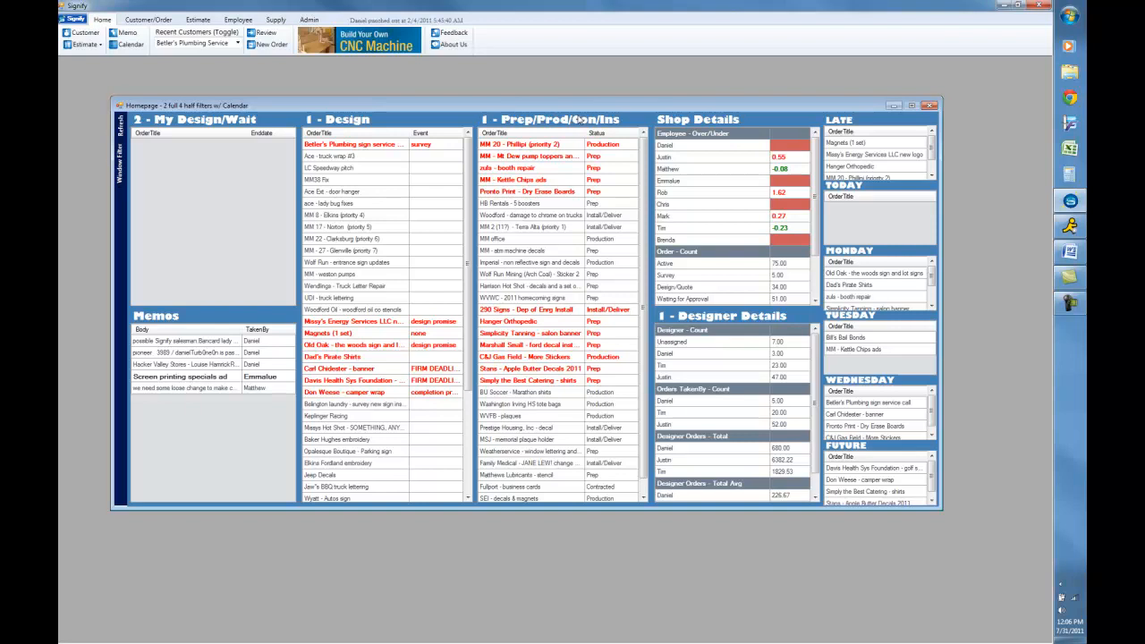
pyautogui.click(389, 147)
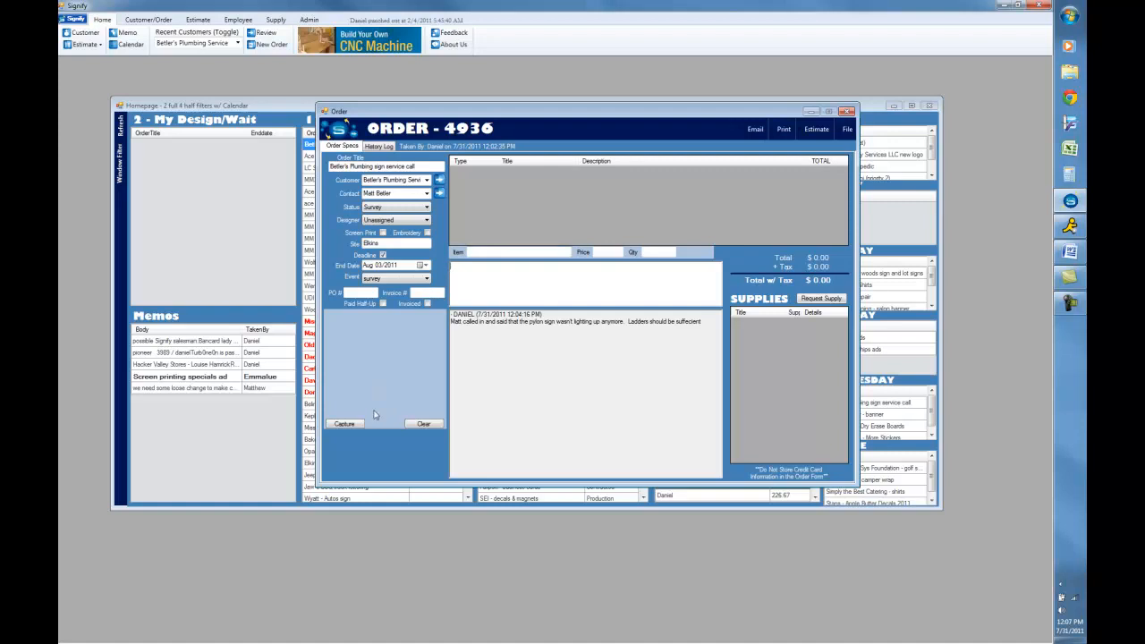
# - Open the Manatee Plumbing sign photo and capture it into the order with the screen capture frame
pyautogui.click(345, 423)
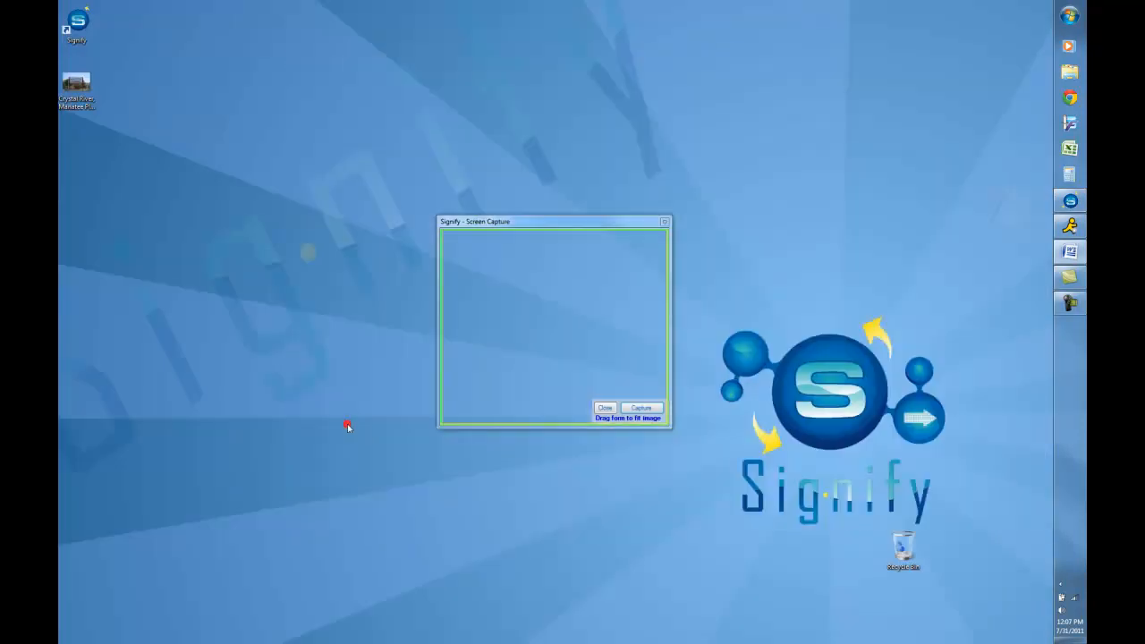
pyautogui.doubleClick(80, 90)
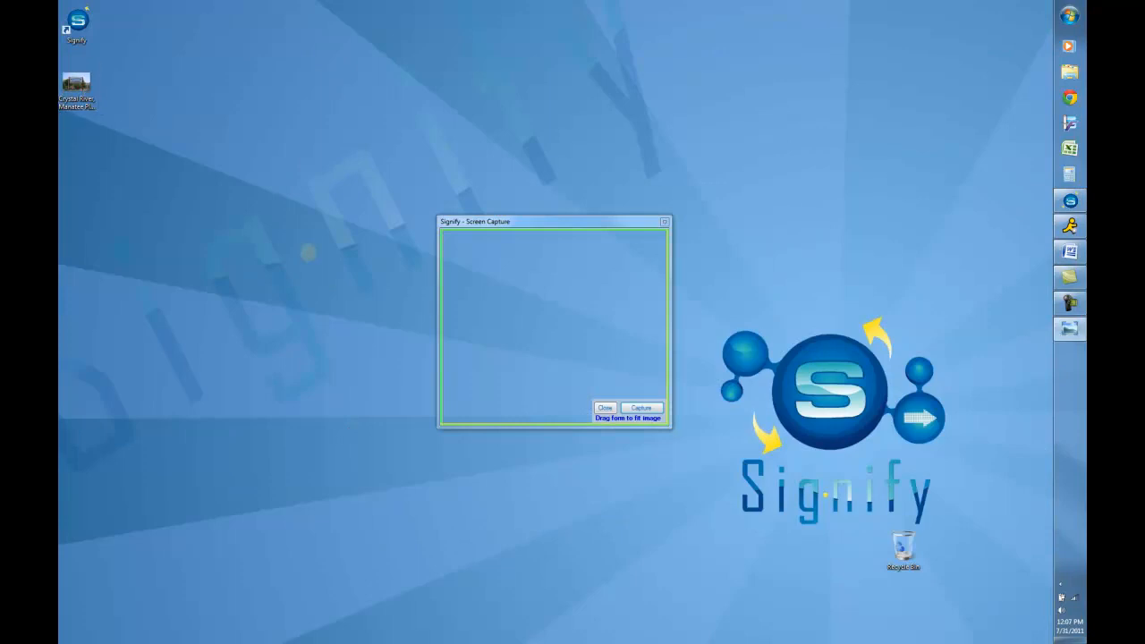
pyautogui.moveTo(350, 111); pyautogui.dragTo(491, 93)
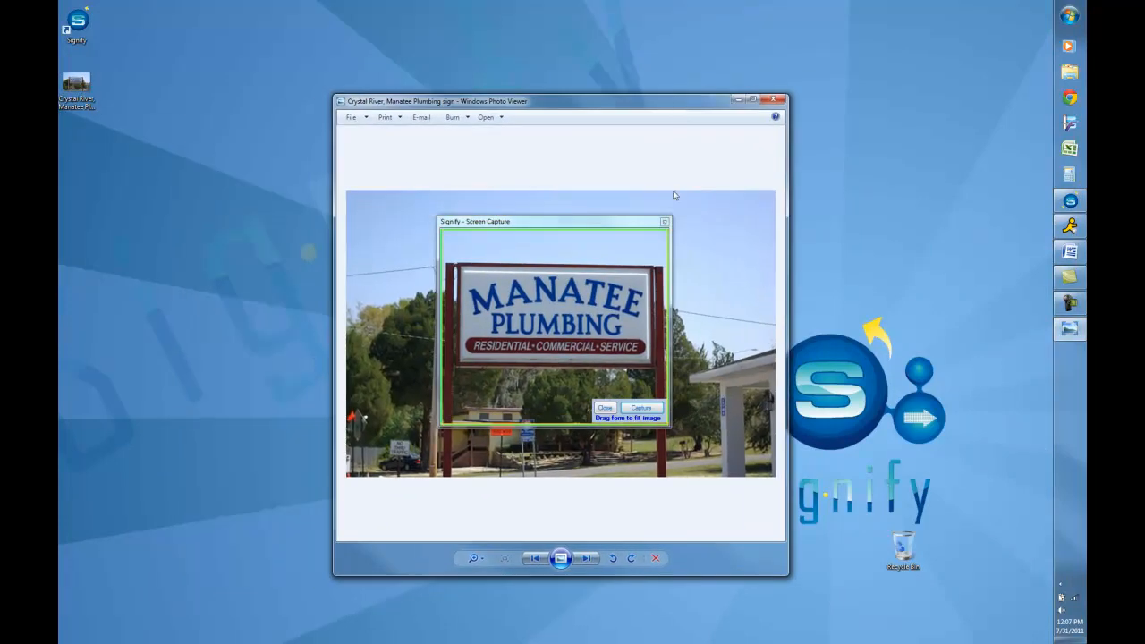
pyautogui.moveTo(332, 94); pyautogui.dragTo(417, 147)
pyautogui.moveTo(541, 156); pyautogui.dragTo(499, 109)
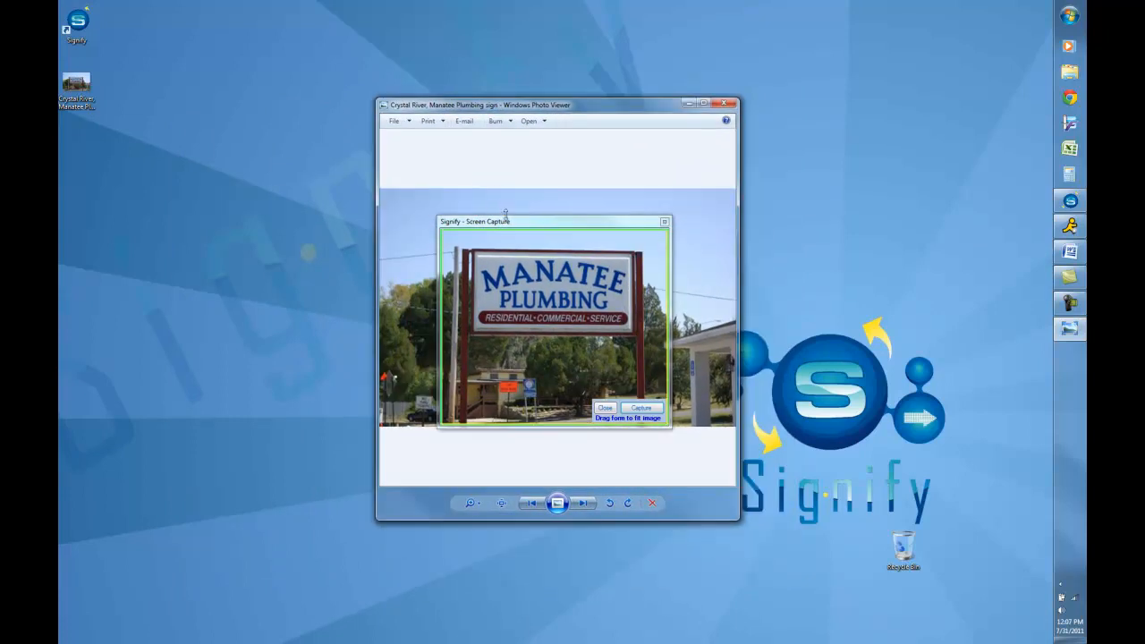
pyautogui.moveTo(529, 228)
pyautogui.mouseDown()
pyautogui.moveTo(507, 193)
pyautogui.moveTo(512, 217)
pyautogui.mouseUp()
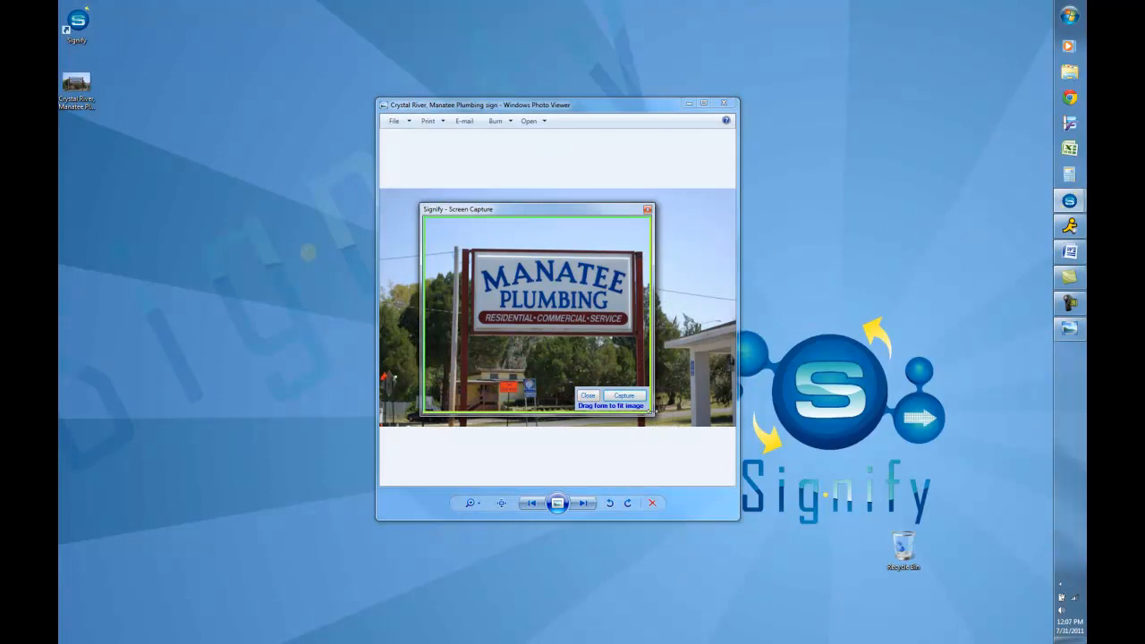
pyautogui.moveTo(653, 415); pyautogui.dragTo(676, 431)
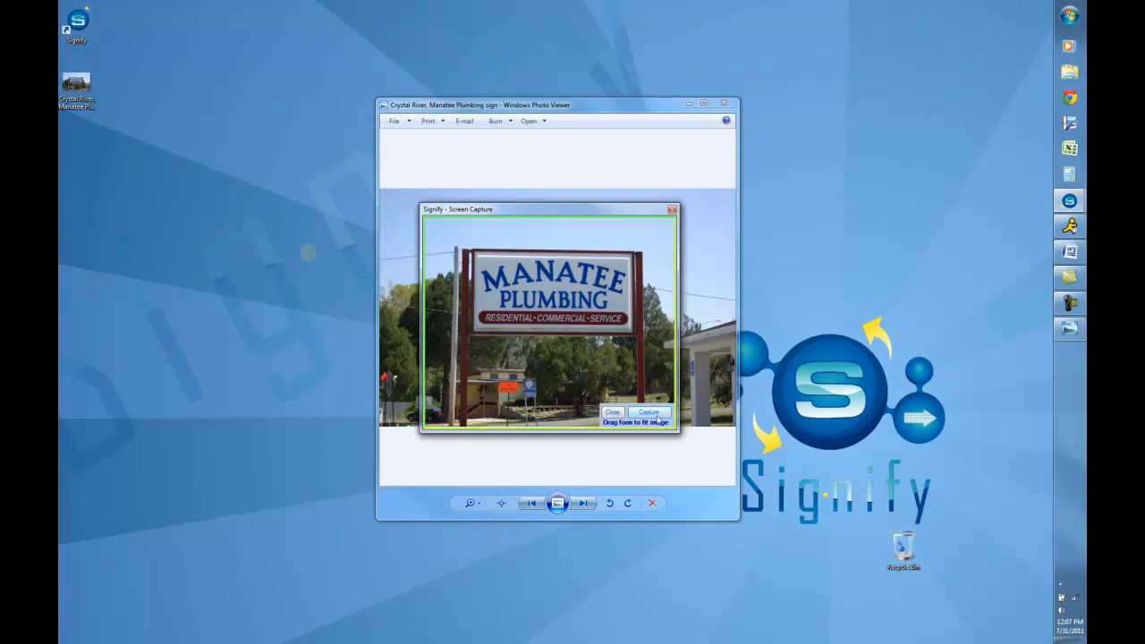
pyautogui.click(655, 415)
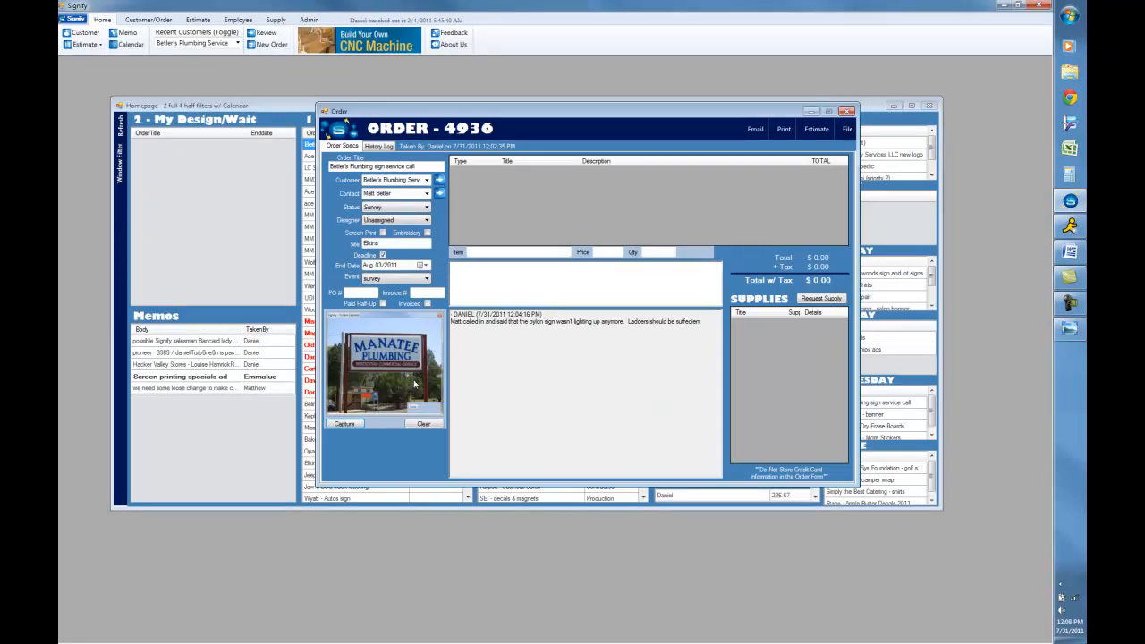
# - Submit a note reading 4' x 5' double sided lighted sign
pyautogui.click(464, 273)
pyautogui.write("4'x 5")
pyautogui.write("'")
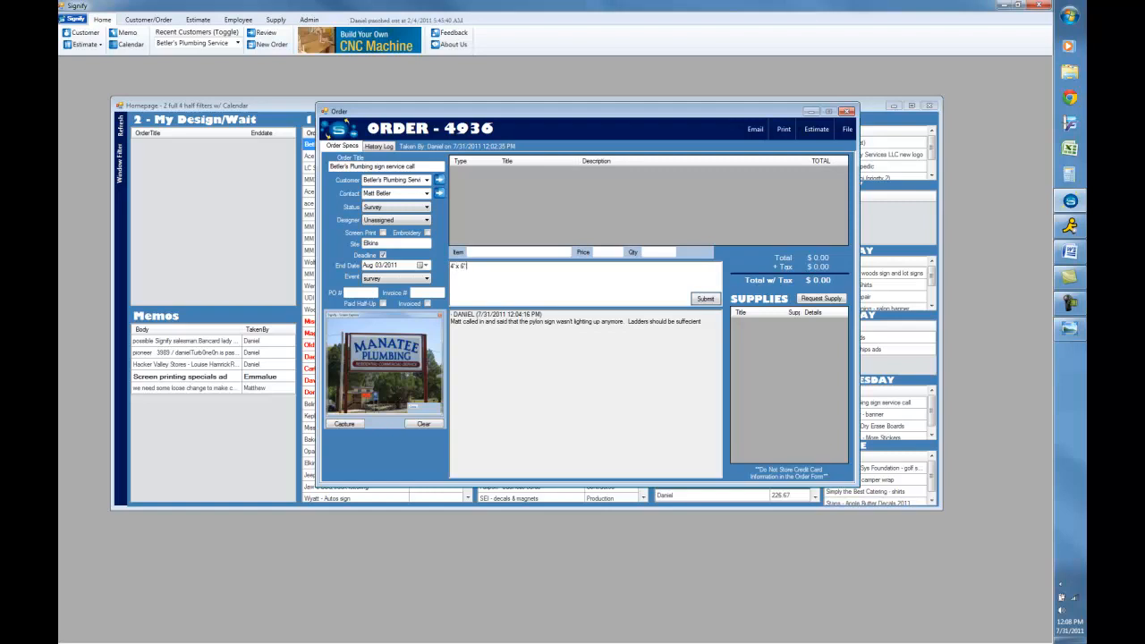
pyautogui.write(' double sided lighted sign')
pyautogui.click(705, 297)
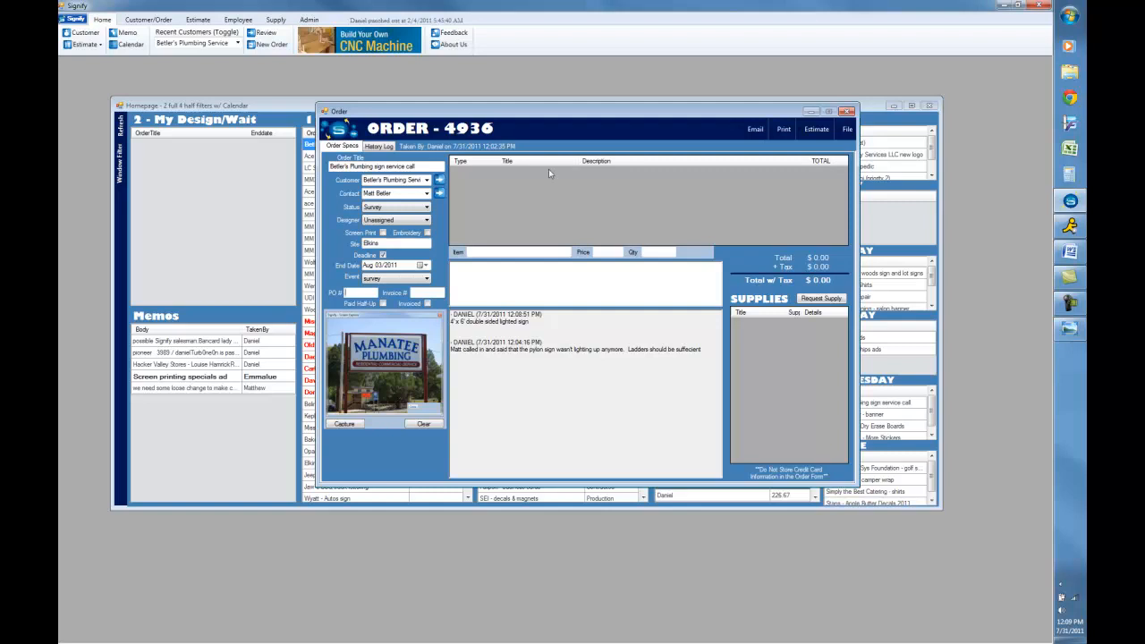
# - Add a line item of 4 F72 cool white HO bulbs from the Bulbs category, then open it for editing
pyautogui.click(814, 130)
pyautogui.click(808, 189)
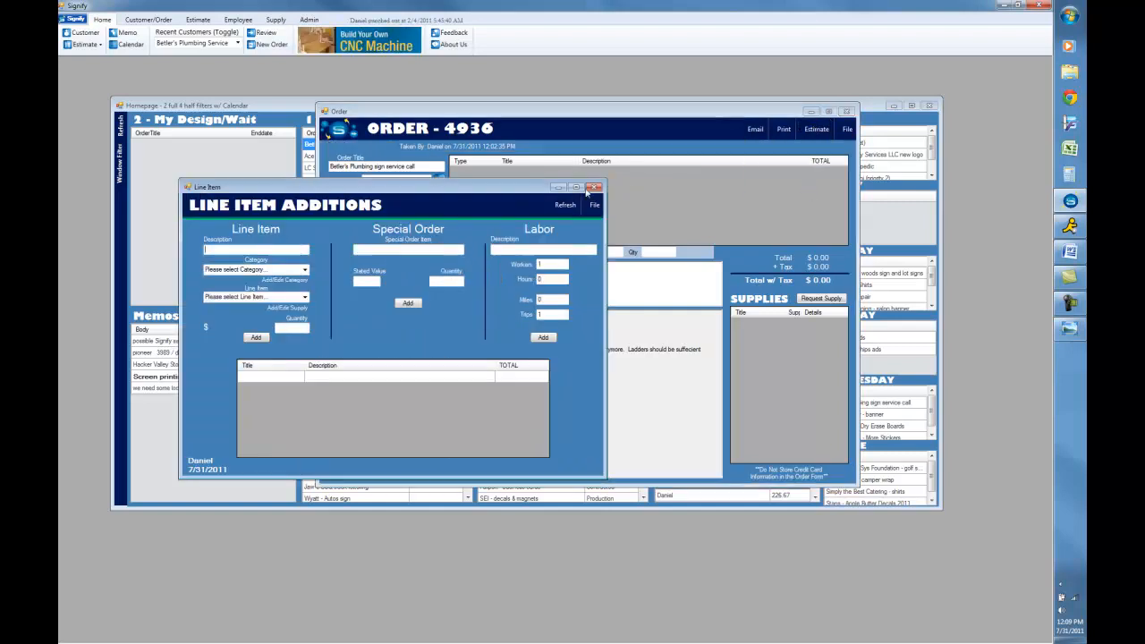
pyautogui.click(304, 269)
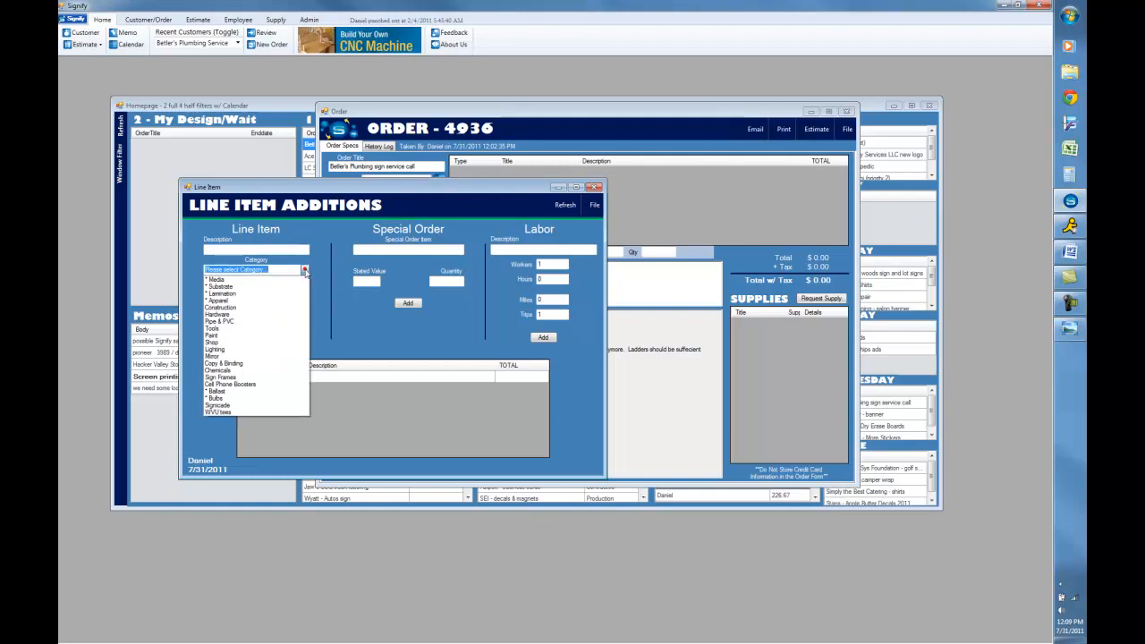
pyautogui.click(246, 397)
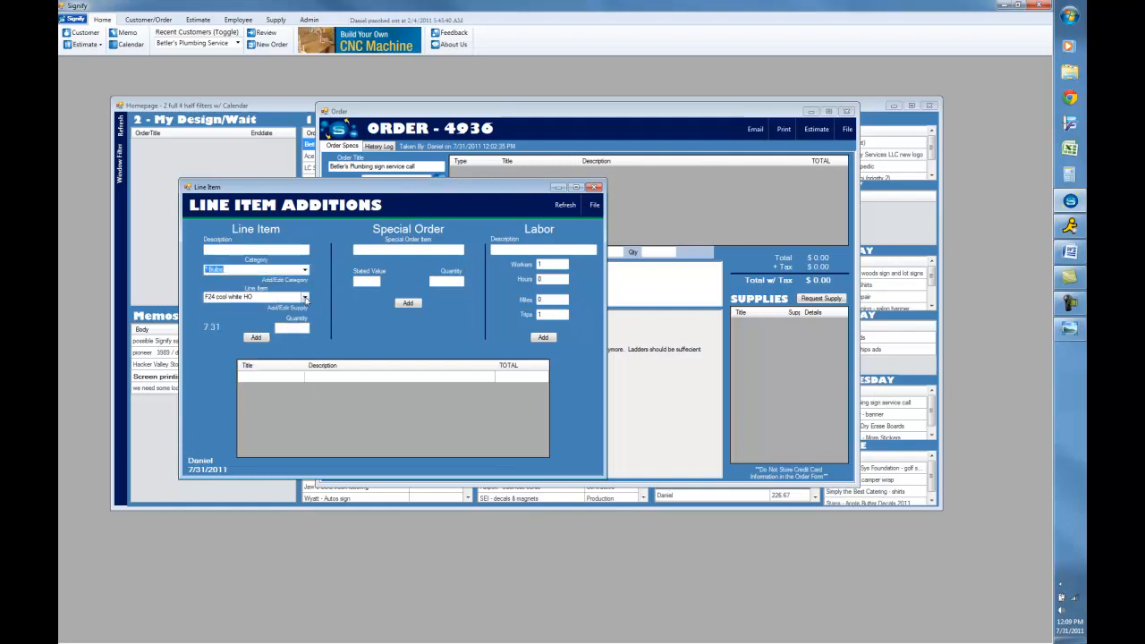
pyautogui.click(304, 297)
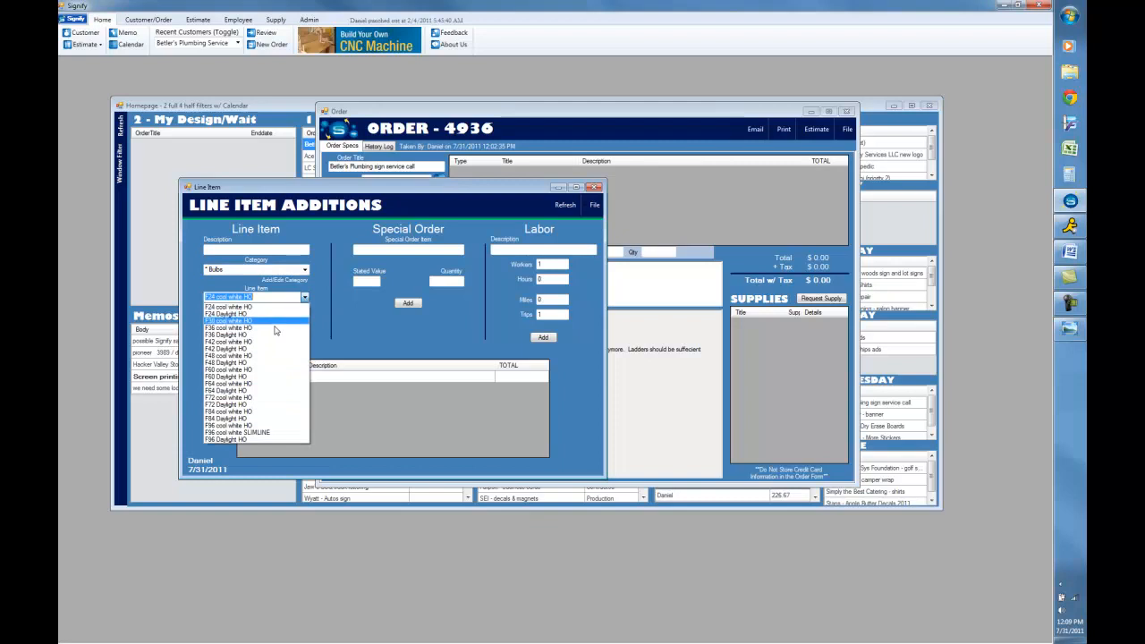
pyautogui.click(246, 403)
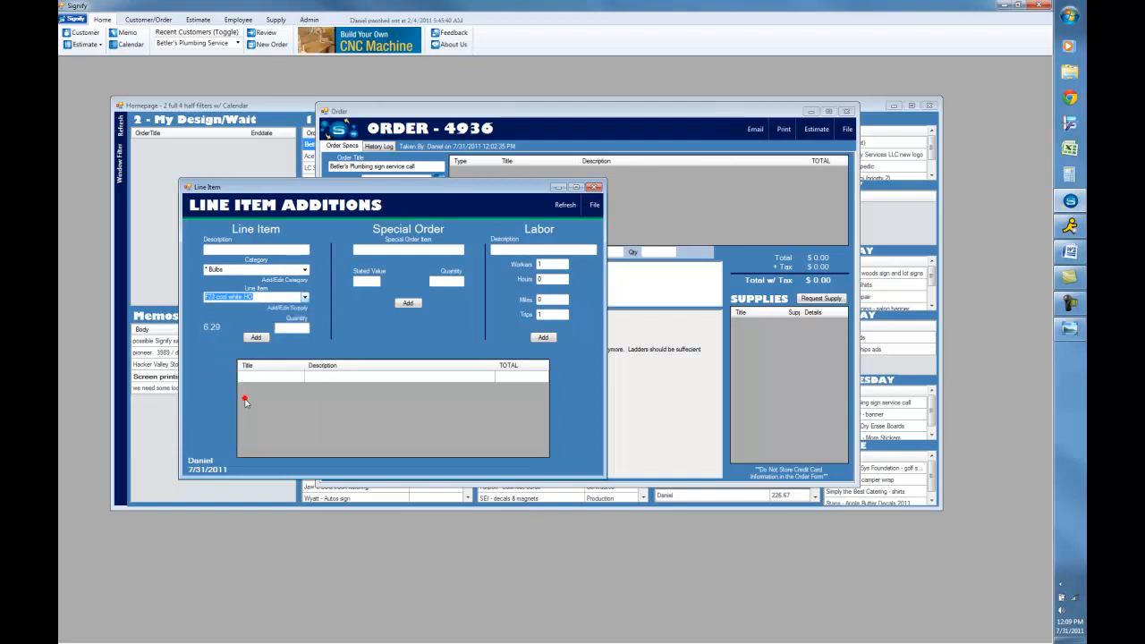
pyautogui.click(290, 327)
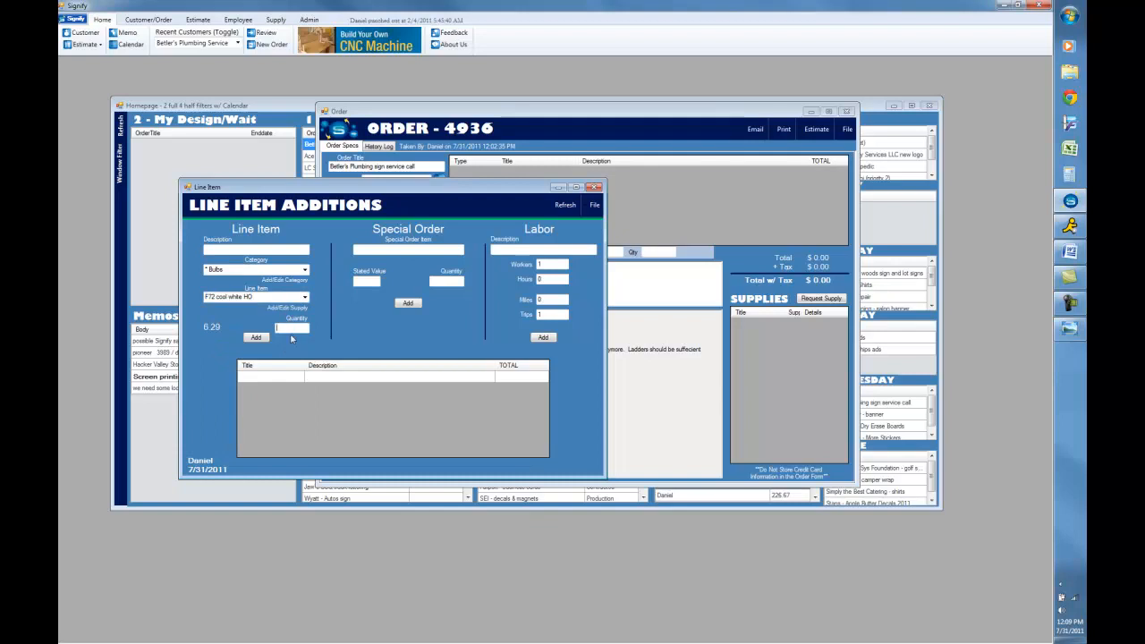
pyautogui.write('4')
pyautogui.click(255, 338)
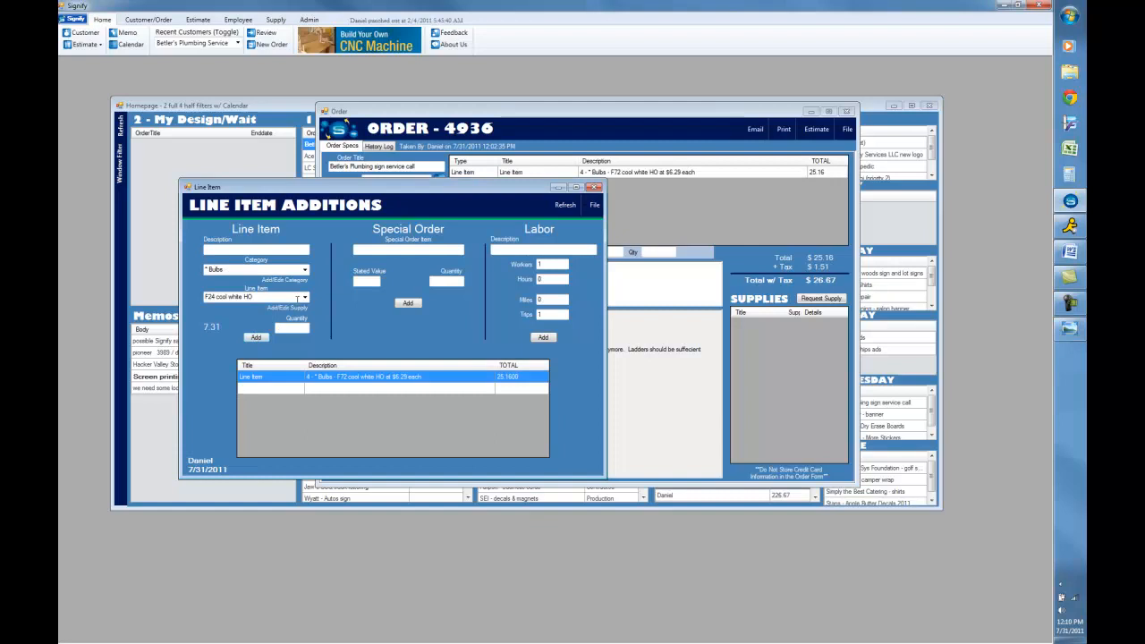
pyautogui.doubleClick(367, 380)
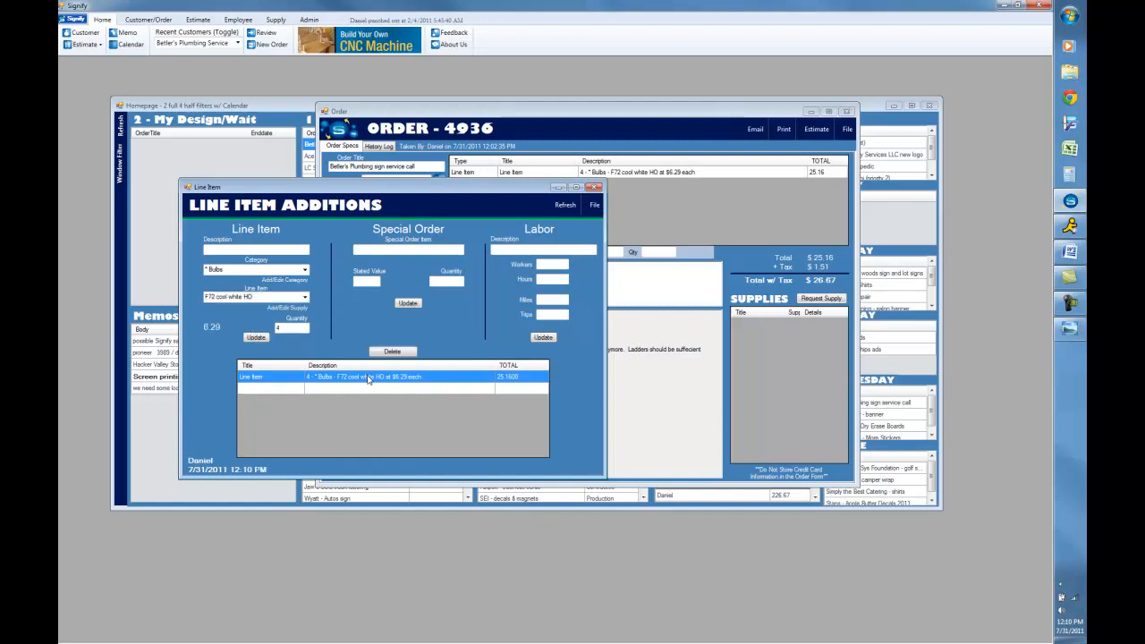
# - Review the F72 cool white HO bulb's supply record, then update the bulb line item
pyautogui.click(286, 309)
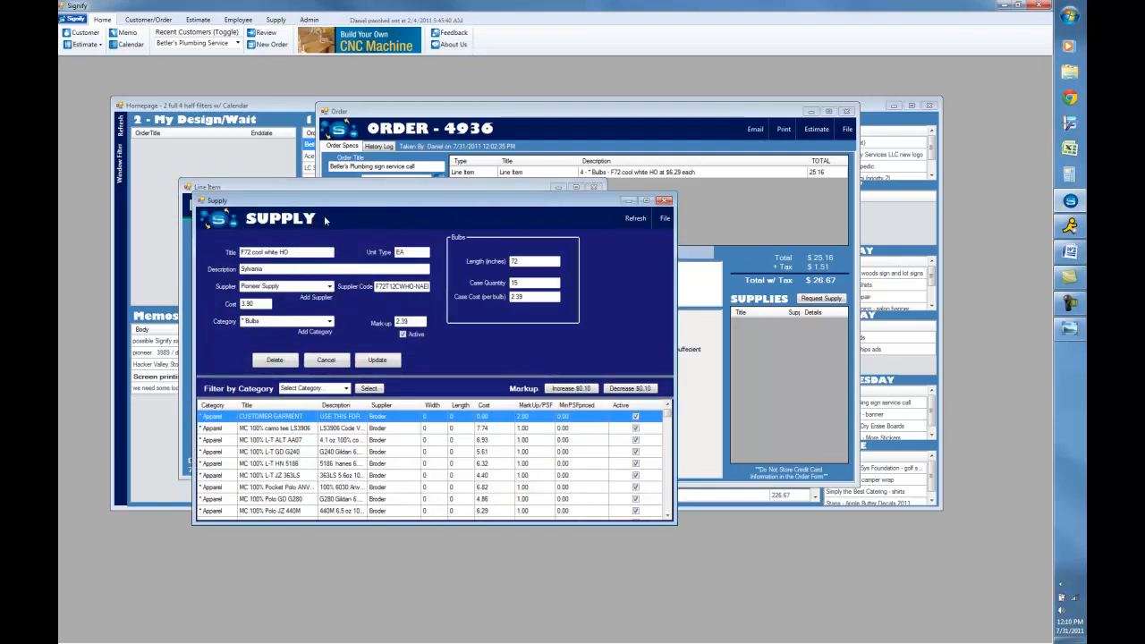
pyautogui.doubleClick(254, 303)
pyautogui.doubleClick(418, 320)
pyautogui.click(664, 200)
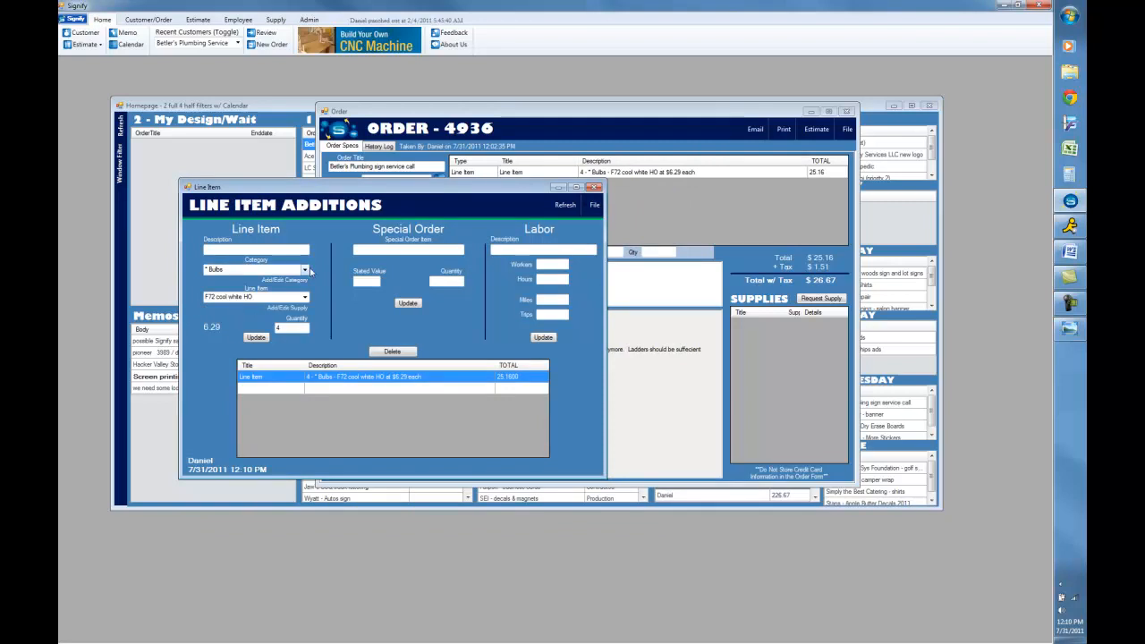
pyautogui.click(256, 338)
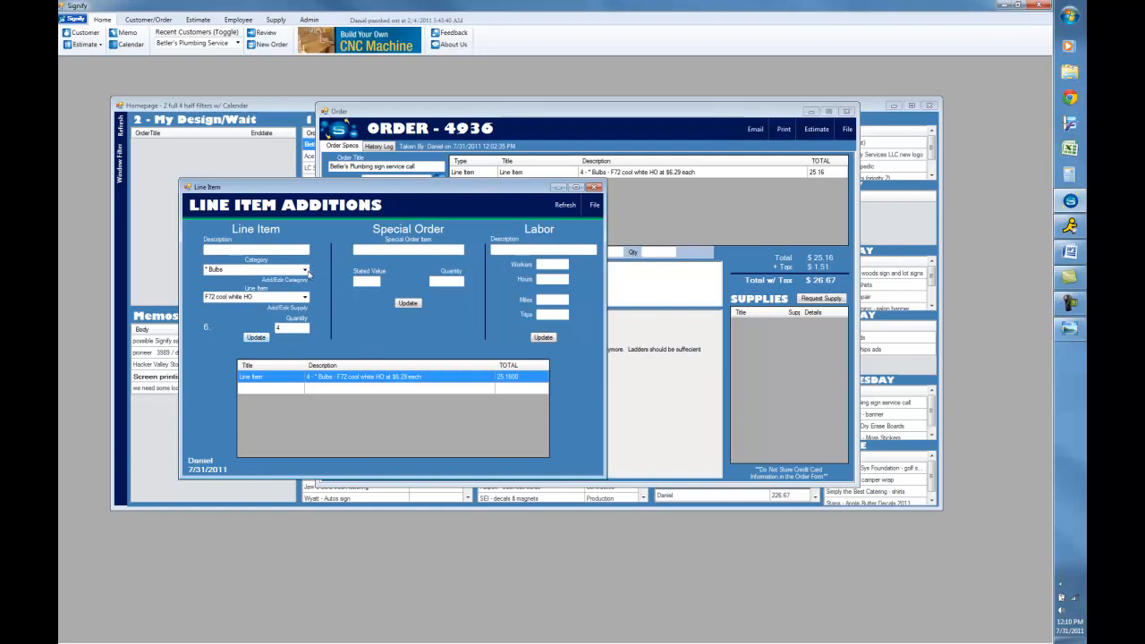
# - Add a line item of 1 120V 4-6 LAMP 12-24" TRANSCO from the Ballast category
pyautogui.click(305, 274)
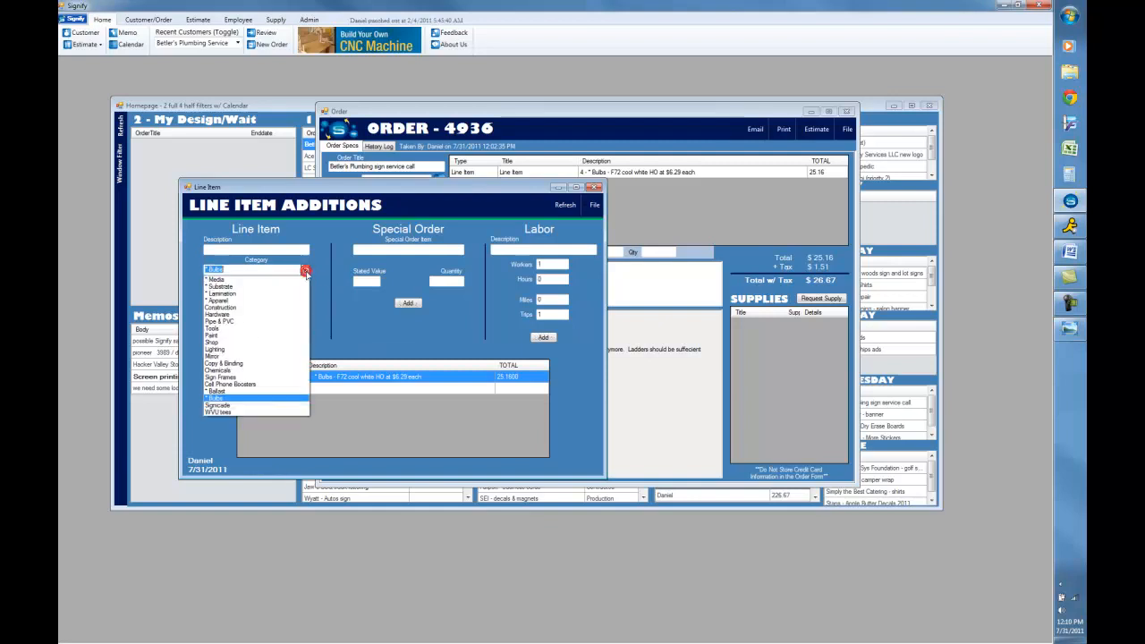
pyautogui.click(255, 391)
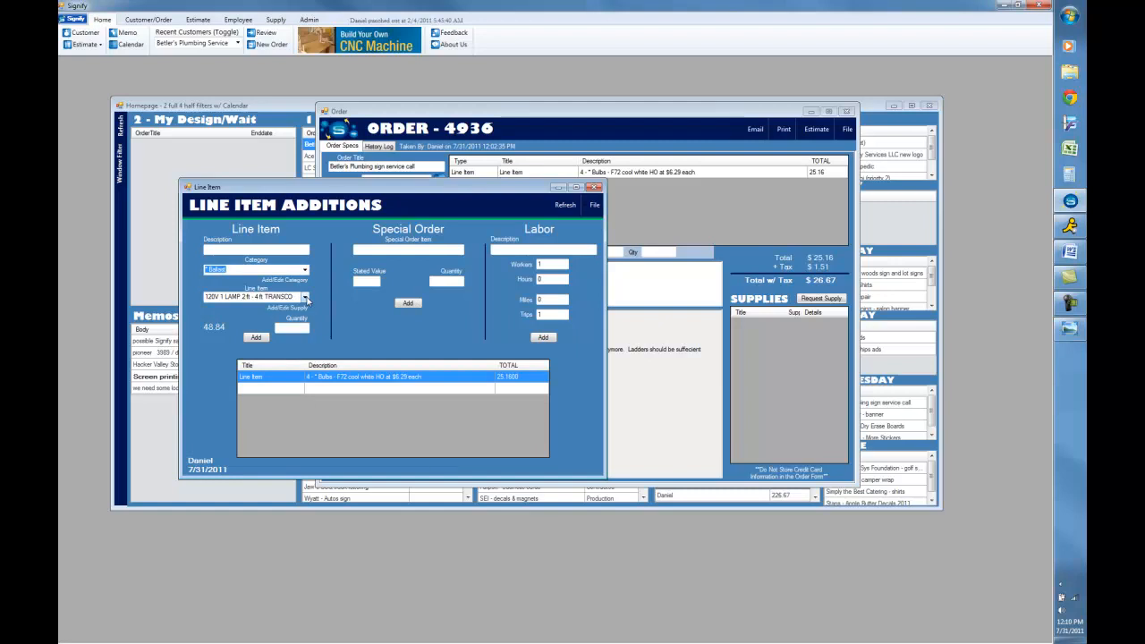
pyautogui.click(305, 297)
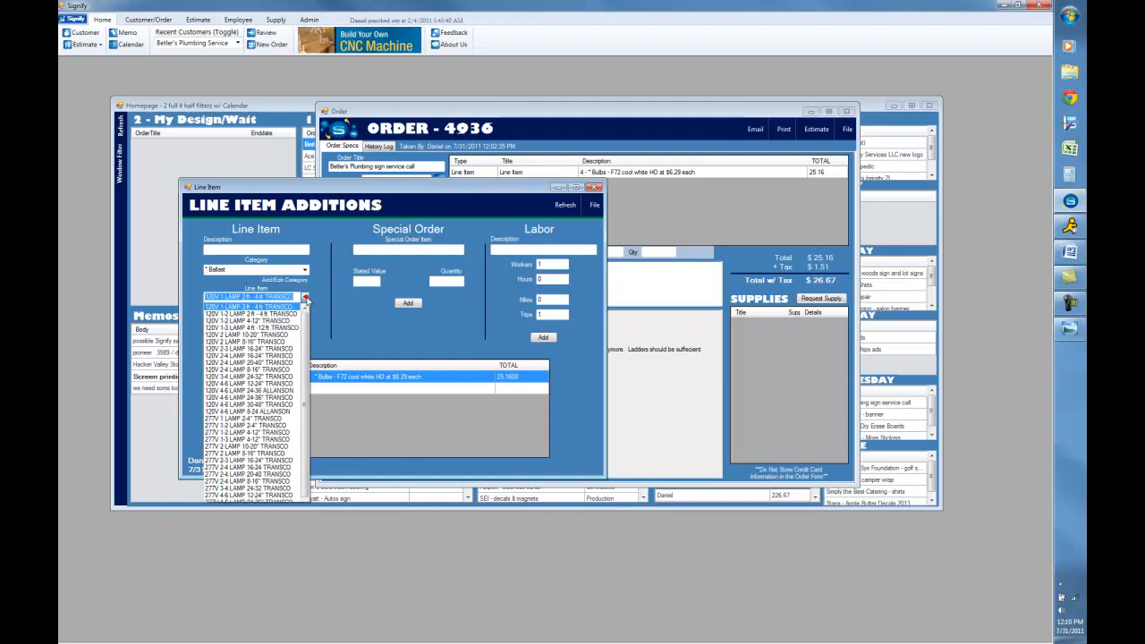
pyautogui.click(268, 384)
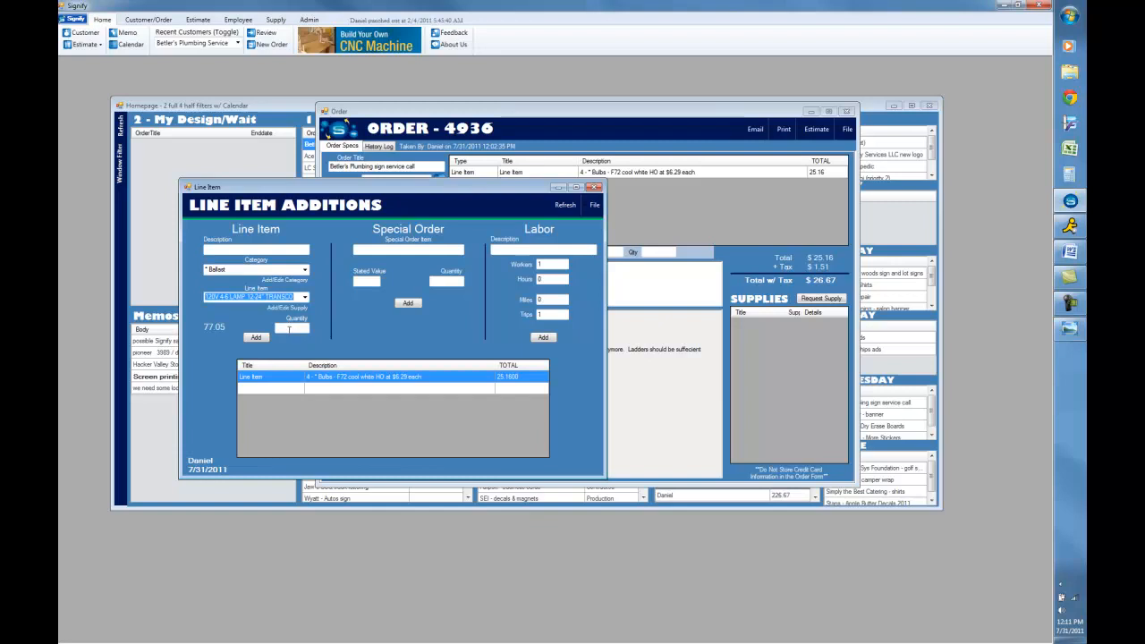
pyautogui.click(289, 329)
pyautogui.write('1')
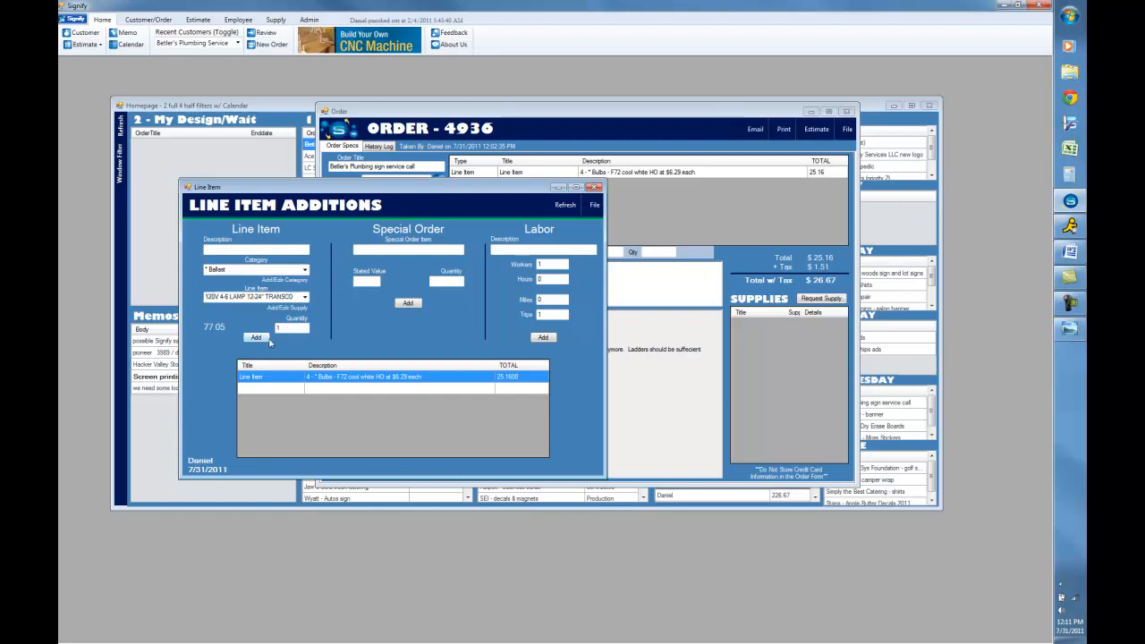
pyautogui.click(257, 337)
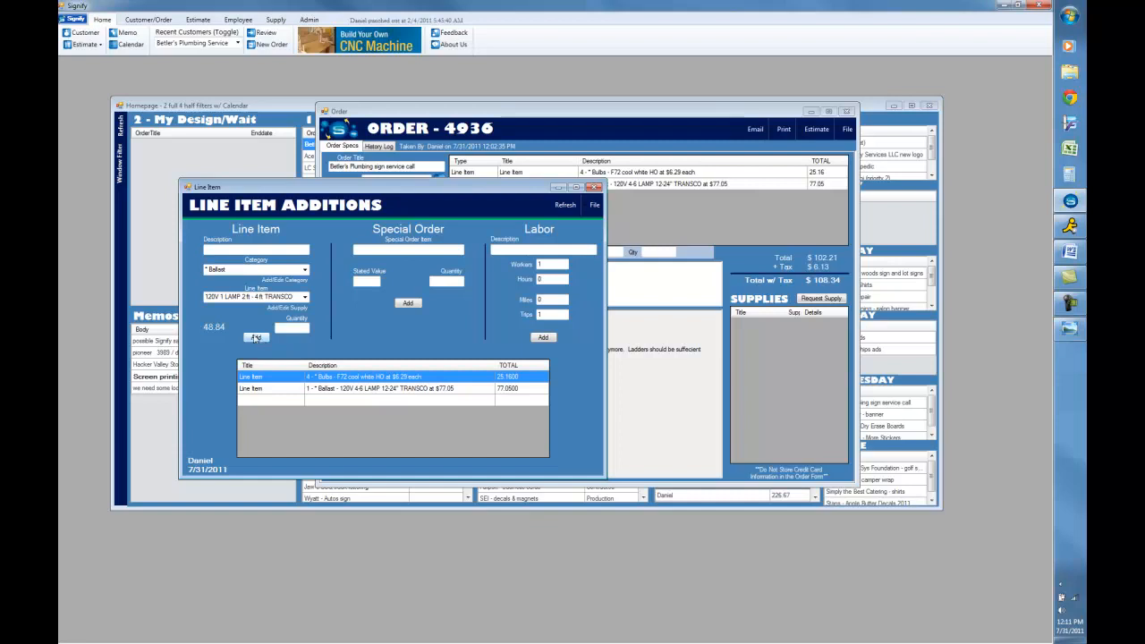
# - Add a special order item "dusk till dawn sensor" with a stated value of 25 and quantity 1
pyautogui.click(387, 249)
pyautogui.write('dusk')
pyautogui.write(' till dawn')
pyautogui.write(' sensor')
pyautogui.write('25')
pyautogui.write('1')
pyautogui.press('Return')
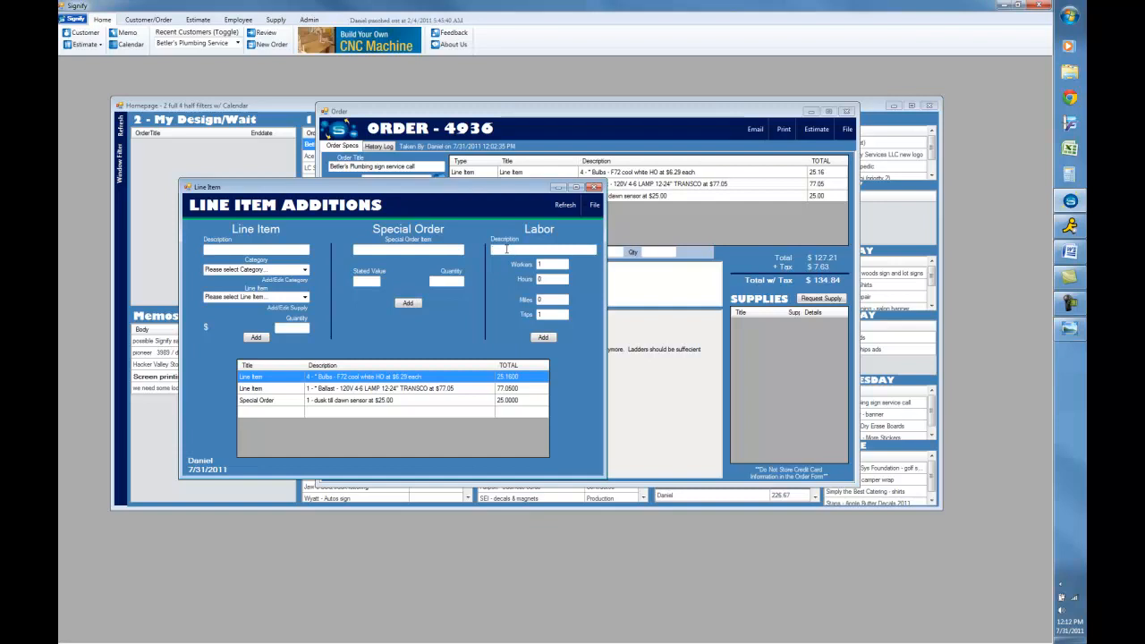
# - Add labor "service call for cabinet sign" with 1 worker, 2.5 hours, 35 miles and 1 trip, then close the line item window
pyautogui.write('service call for cabinet sign')
pyautogui.press('Tab')
pyautogui.press('Tab')
pyautogui.write('2')
pyautogui.press('Tab')
pyautogui.write('3')
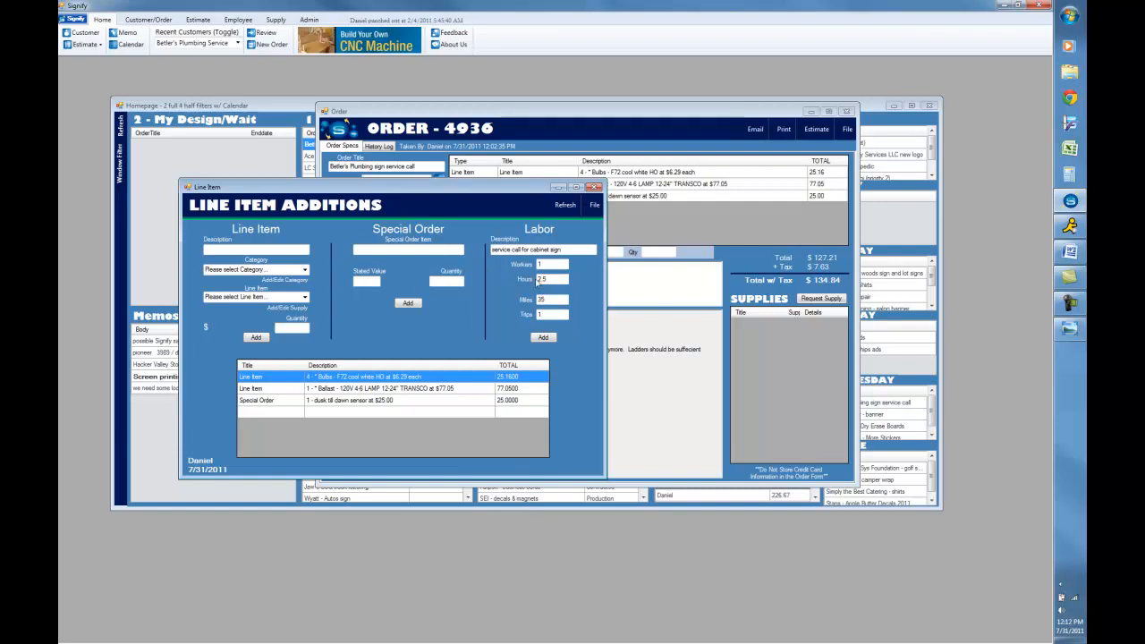
pyautogui.click(543, 339)
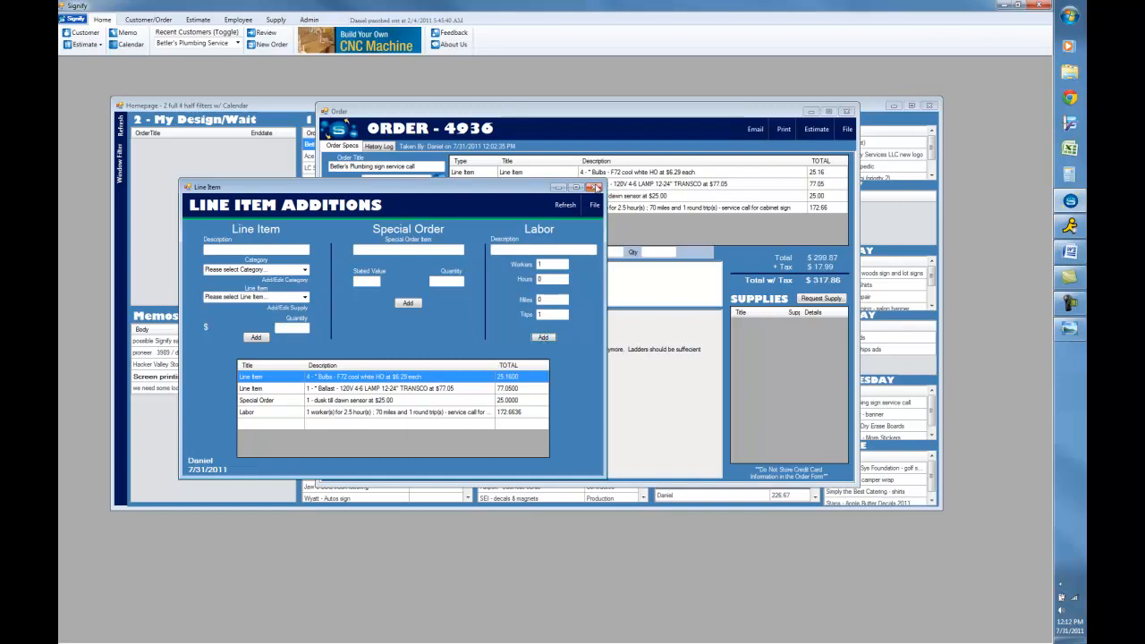
pyautogui.click(594, 187)
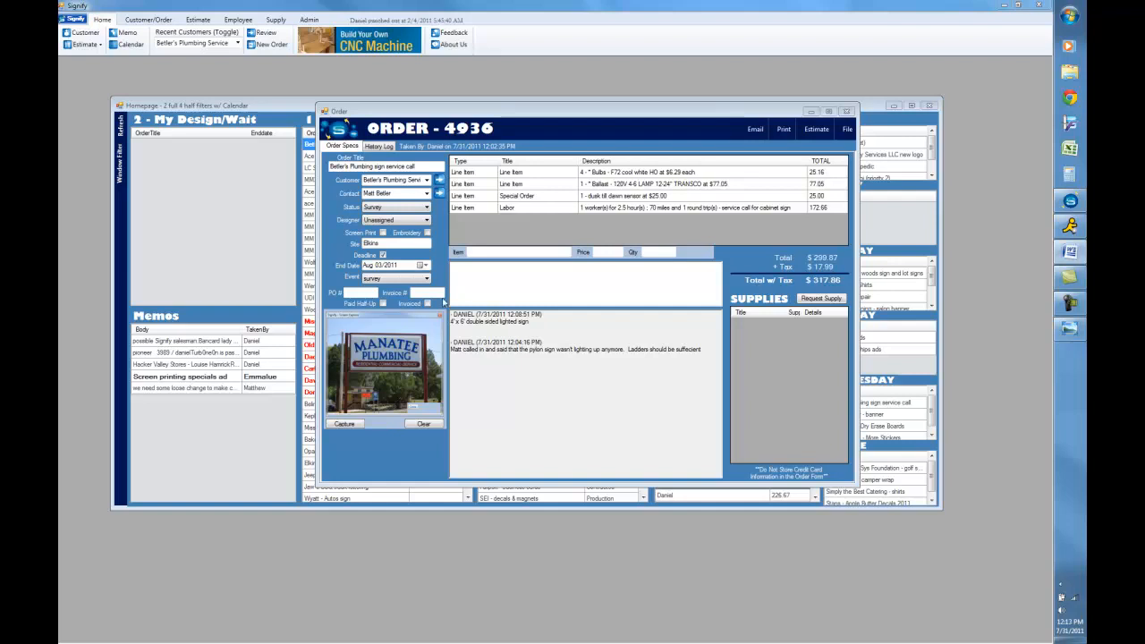
# - Preview the order confirmation email and close it without sending
pyautogui.click(755, 133)
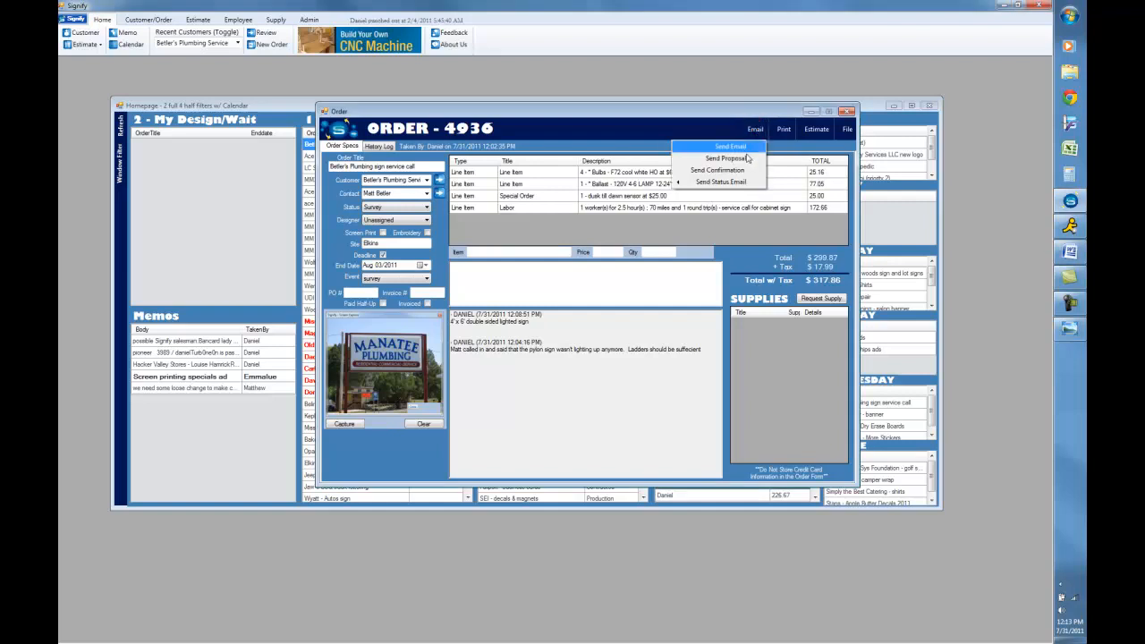
pyautogui.click(734, 173)
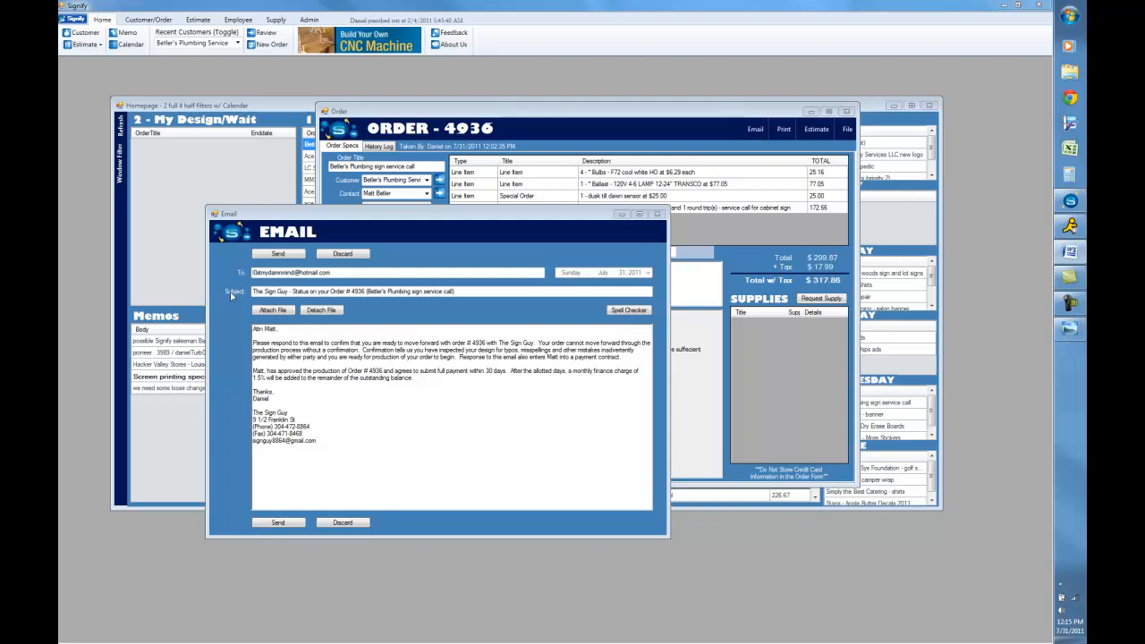
pyautogui.click(656, 214)
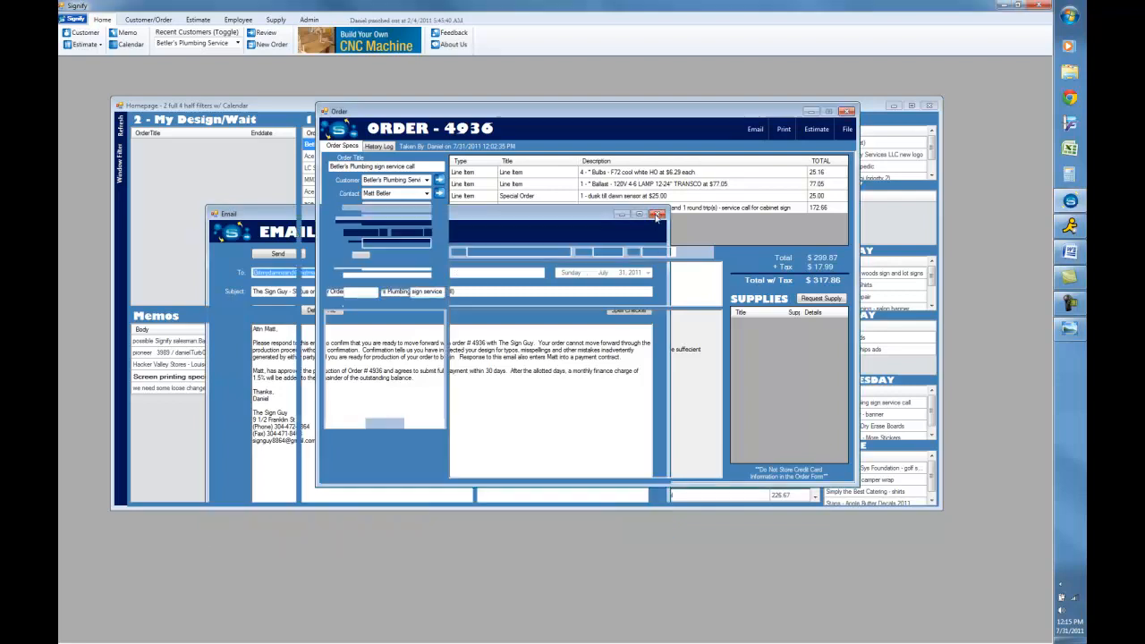
# - Preview the order's confirmation quote and close it
pyautogui.click(783, 129)
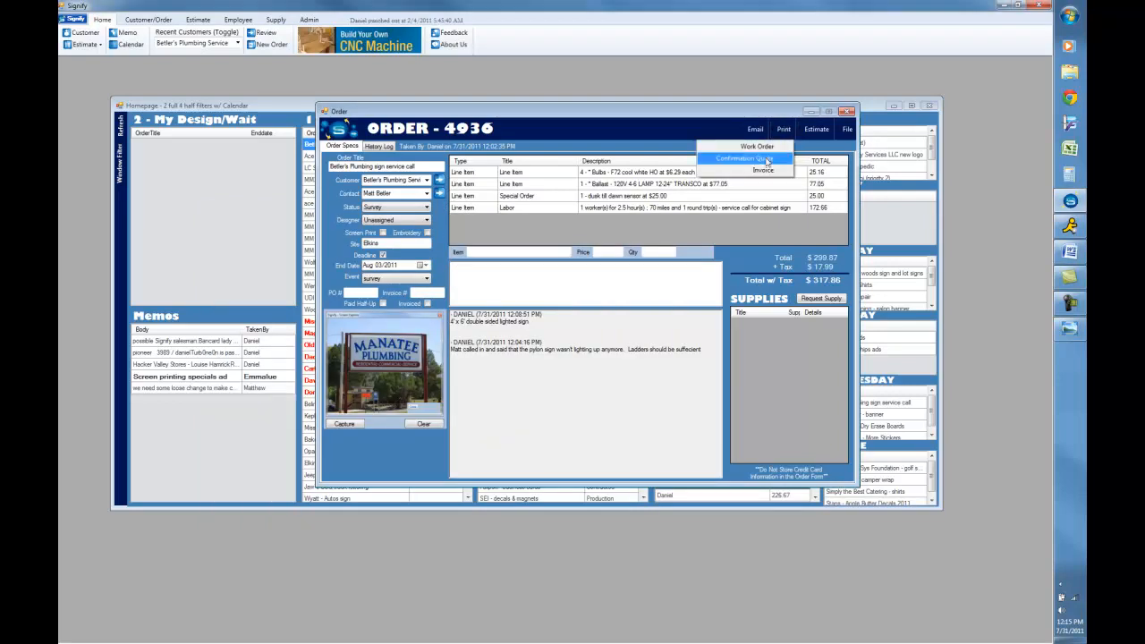
pyautogui.click(766, 160)
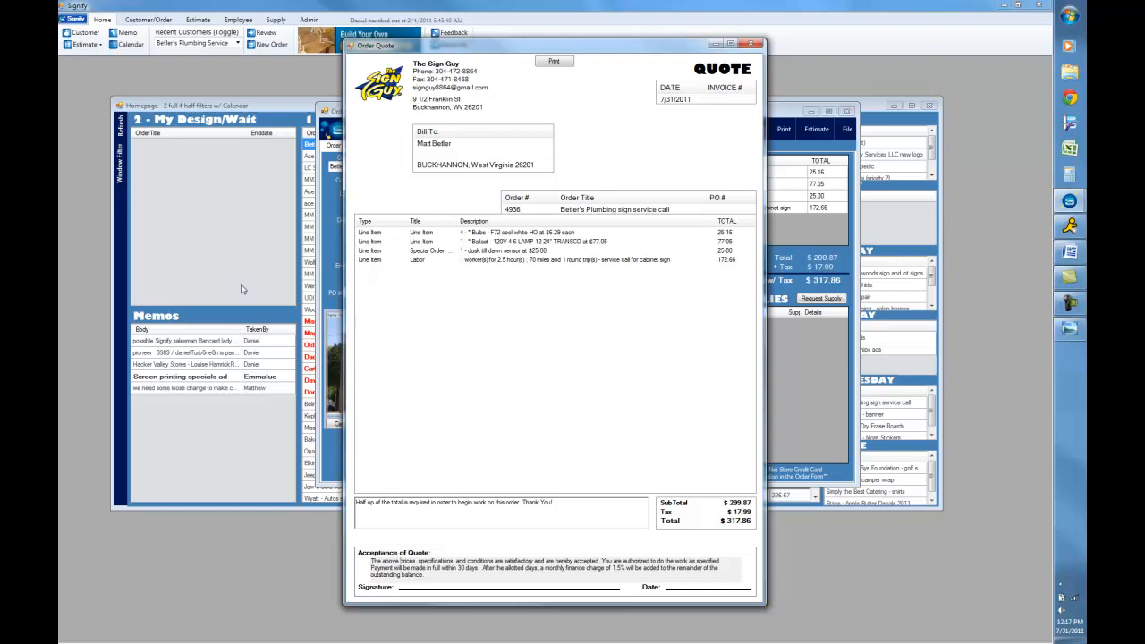
pyautogui.click(756, 43)
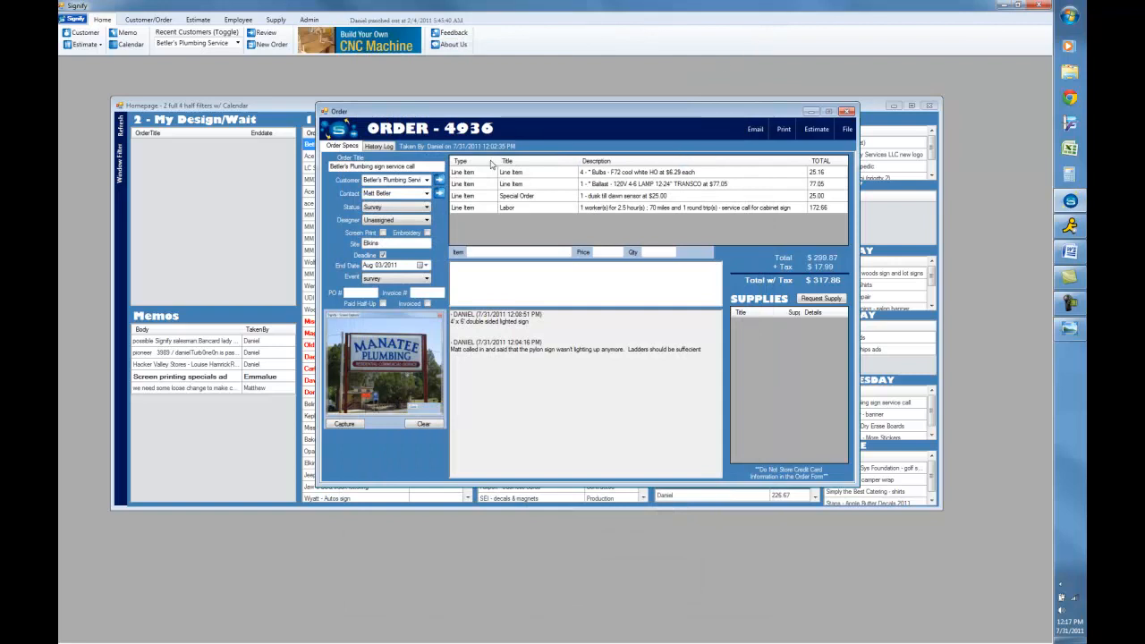
# - Set the order status to Waiting for Approval, assign the designer, then save and close the order
pyautogui.click(426, 207)
pyautogui.click(394, 214)
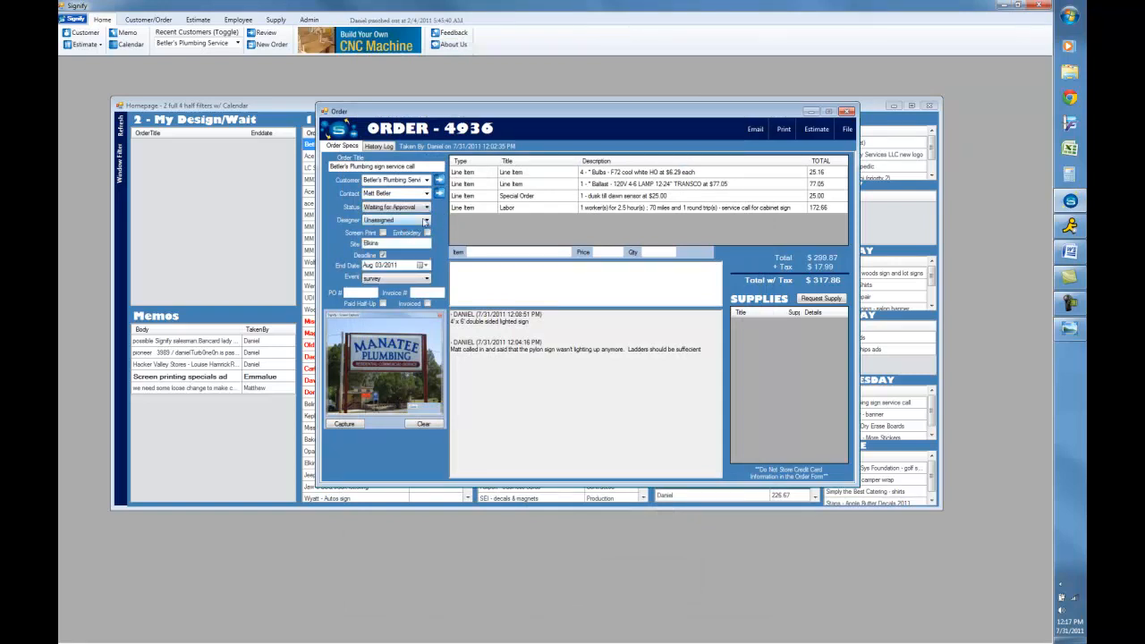
pyautogui.click(426, 220)
pyautogui.click(420, 225)
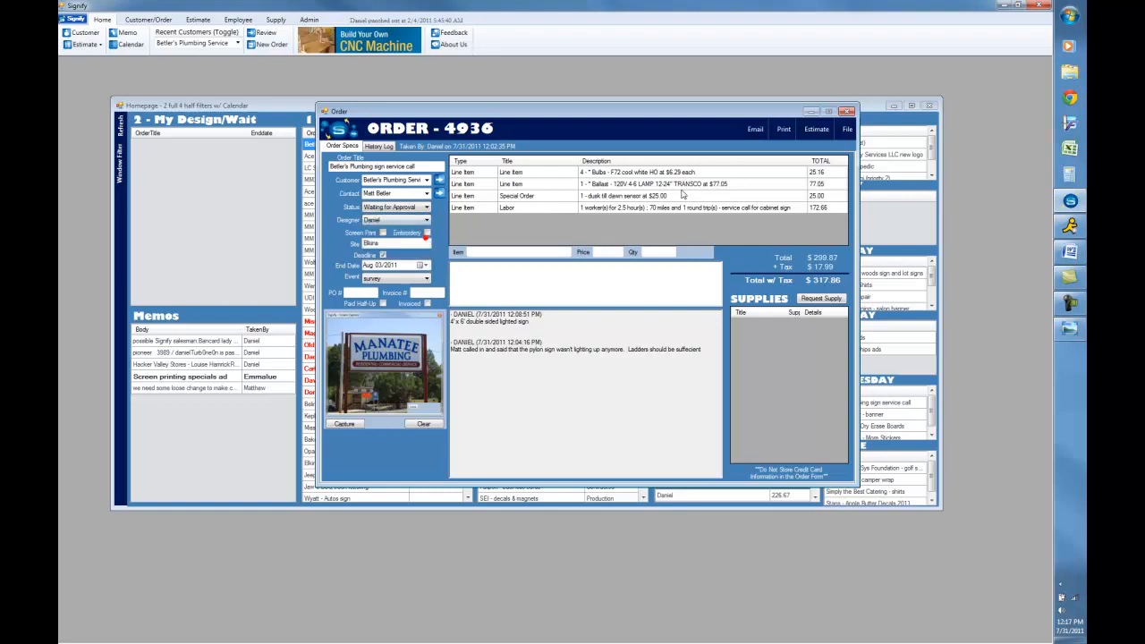
pyautogui.click(846, 134)
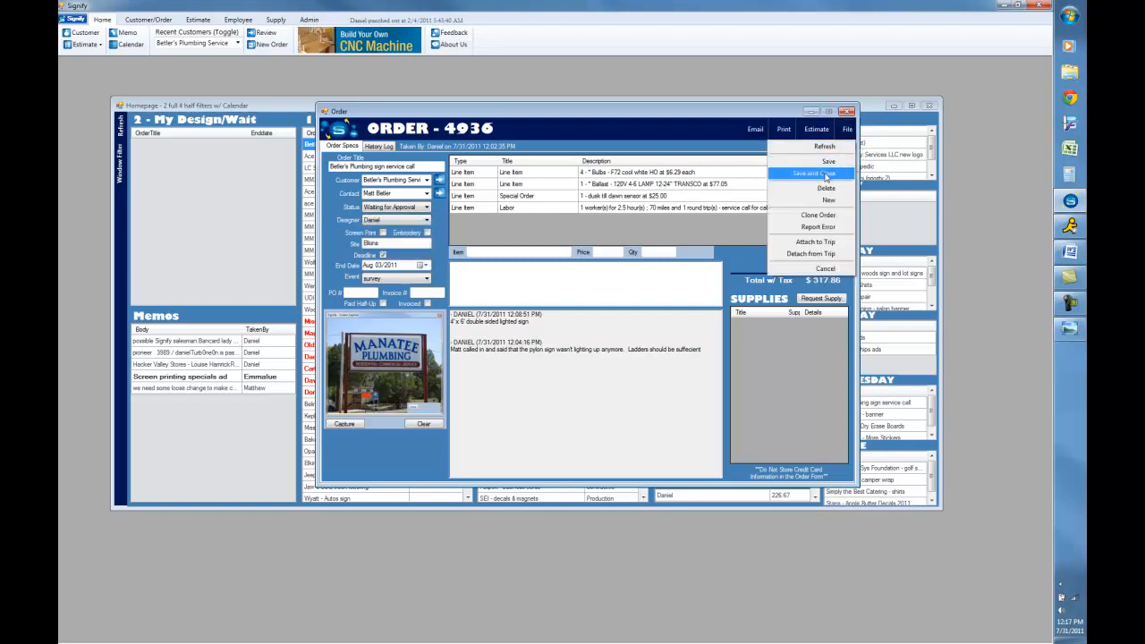
pyautogui.click(824, 172)
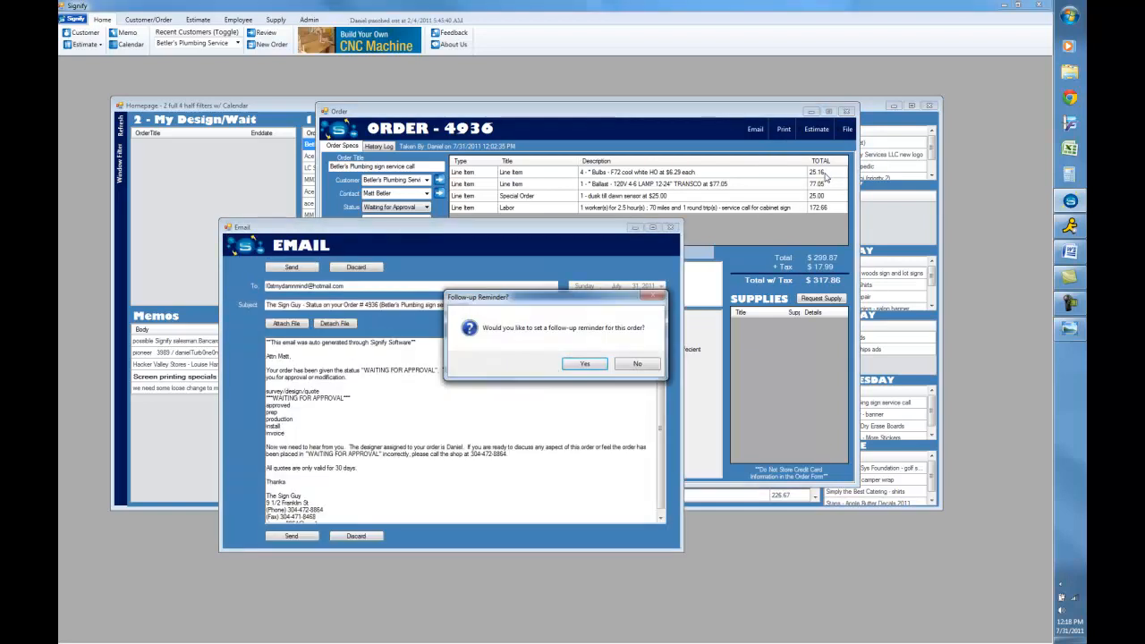
# - Set a follow-up reminder for Aug 02, 2011 and send the status email
pyautogui.click(583, 363)
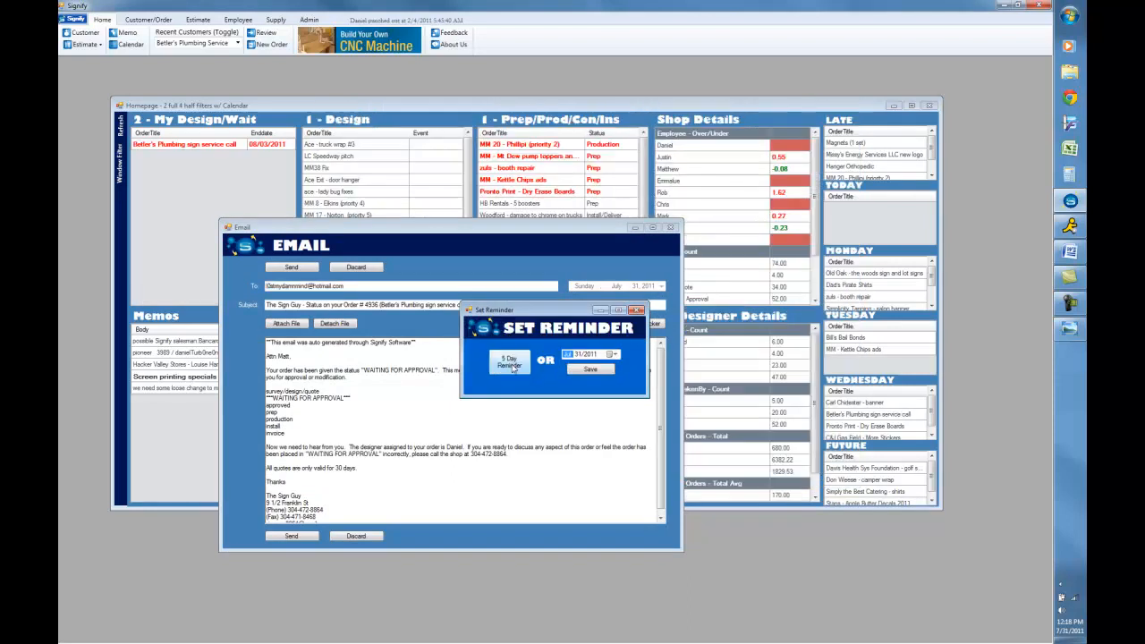
pyautogui.click(613, 354)
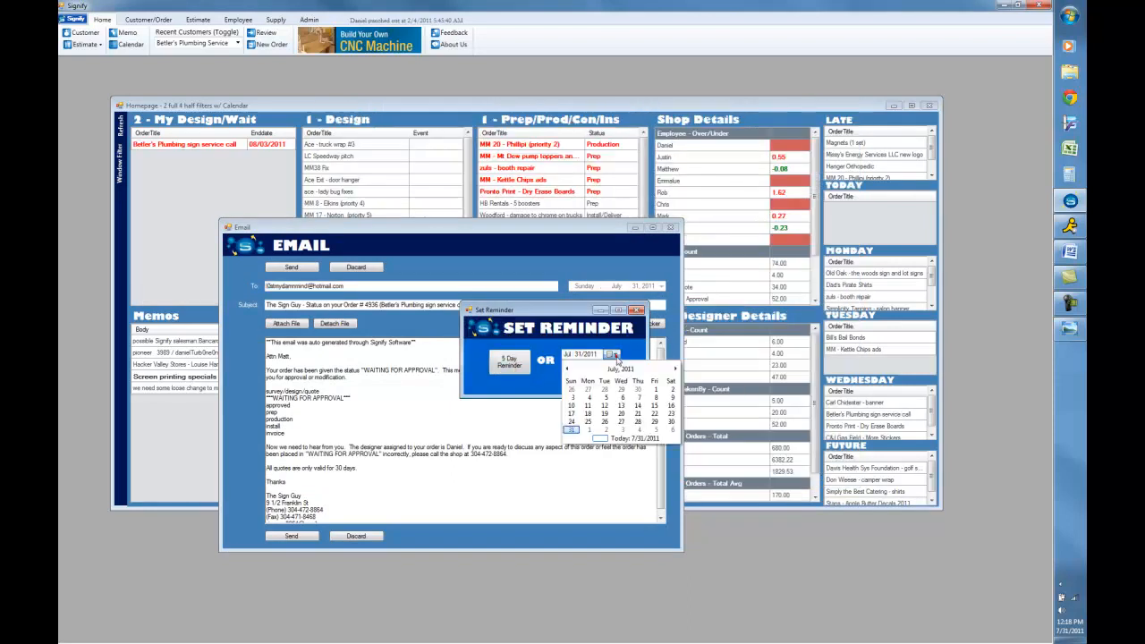
pyautogui.click(605, 430)
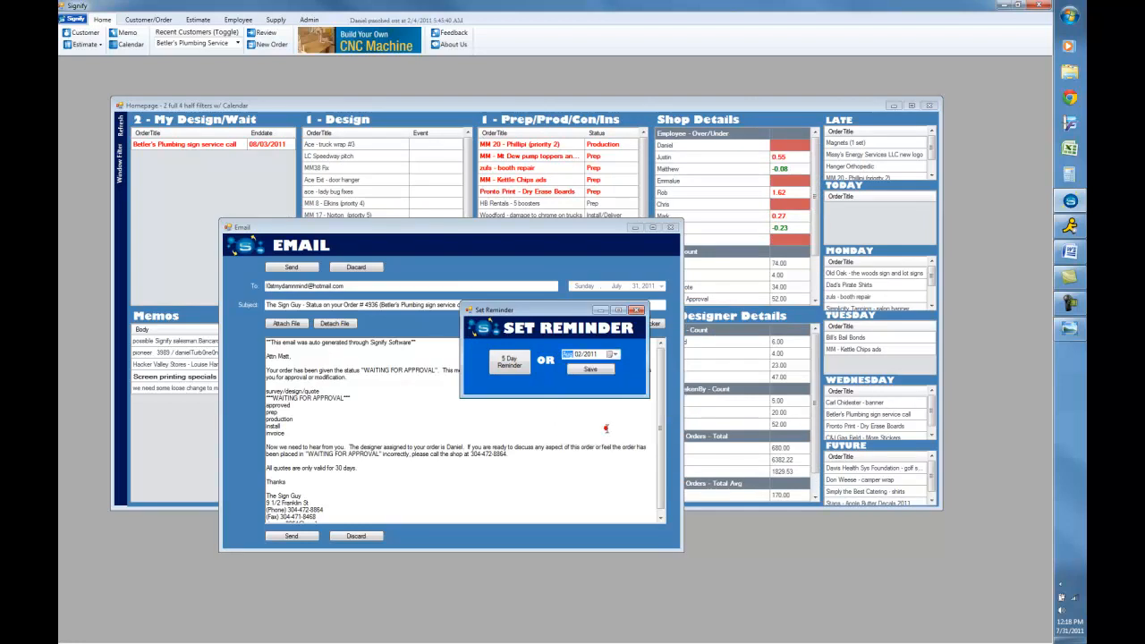
pyautogui.click(588, 367)
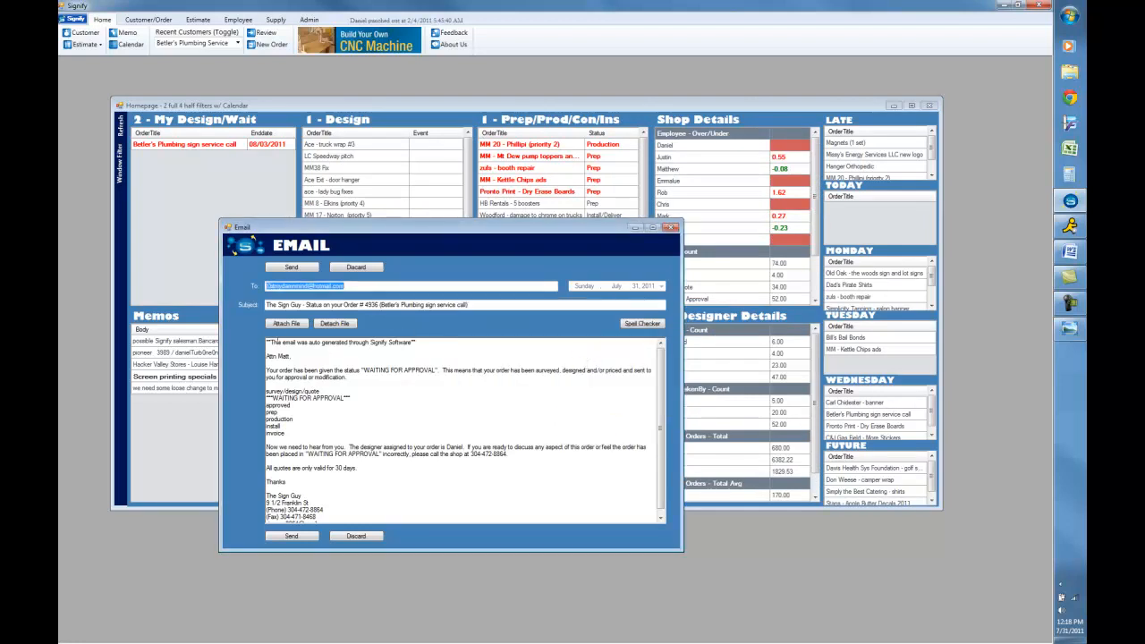
pyautogui.click(291, 267)
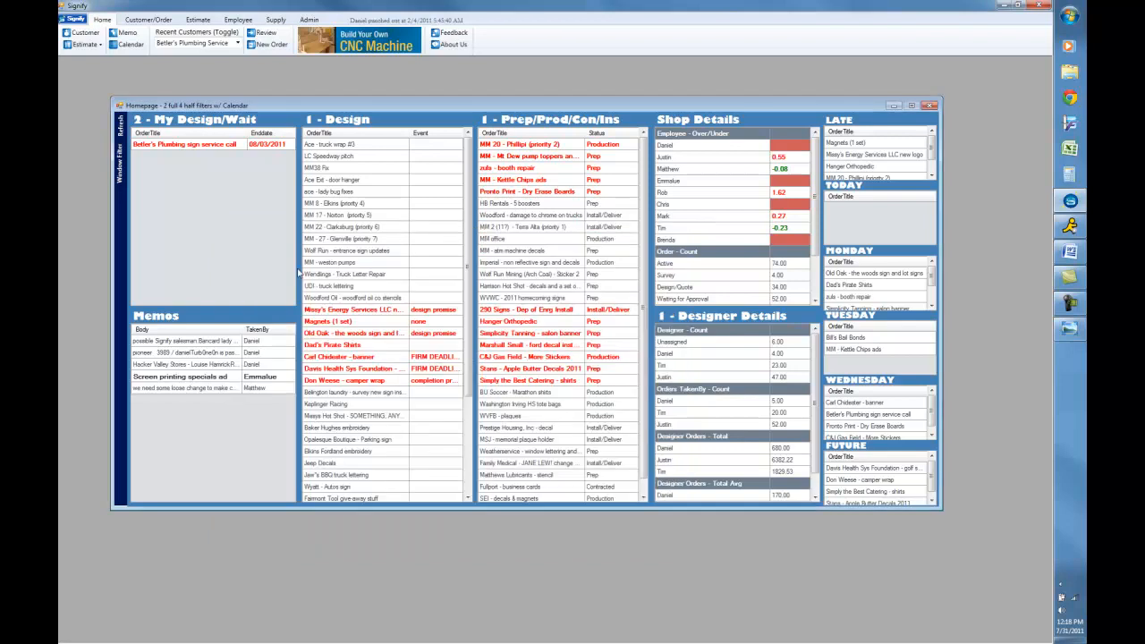
# - Reopen the Betler's Plumbing sign service call order and set its status to Install/Deliver
pyautogui.doubleClick(216, 152)
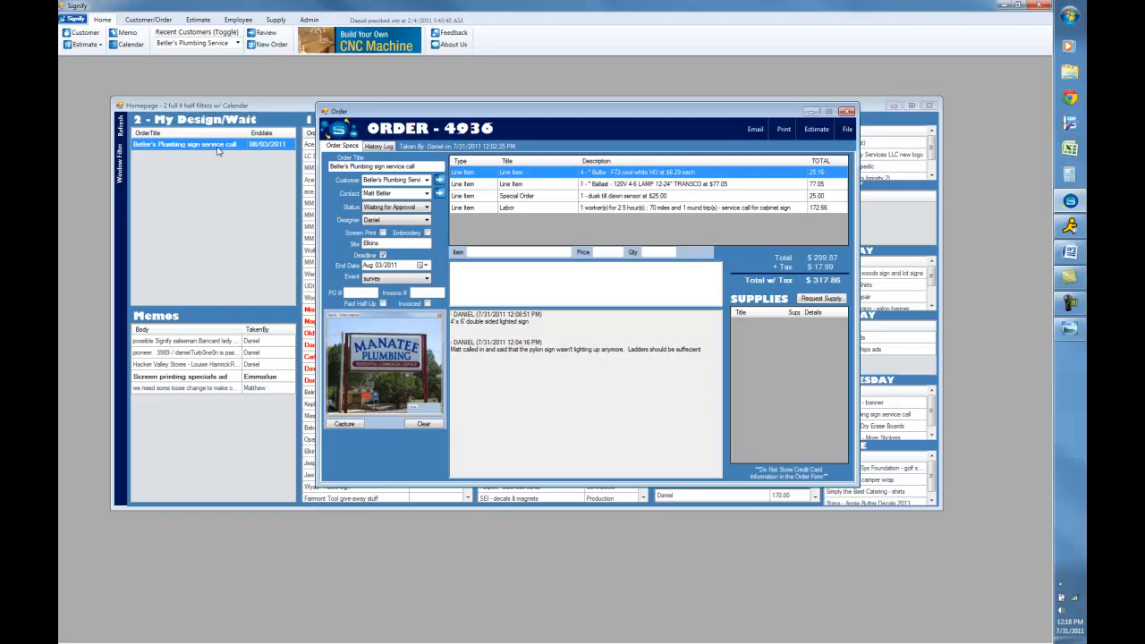
pyautogui.click(425, 208)
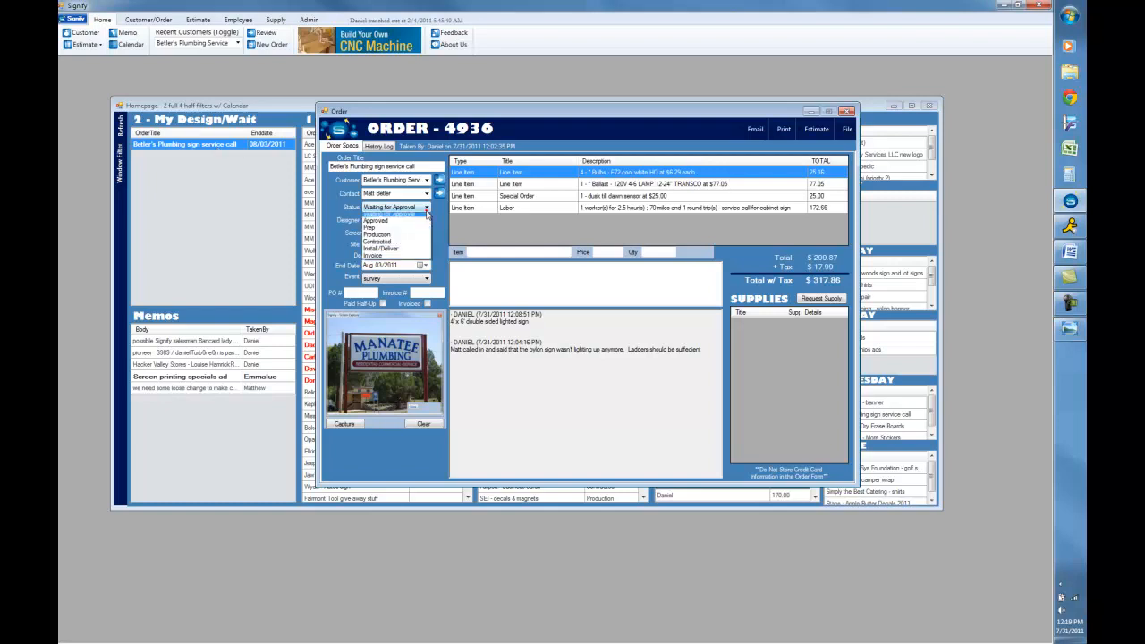
pyautogui.click(404, 270)
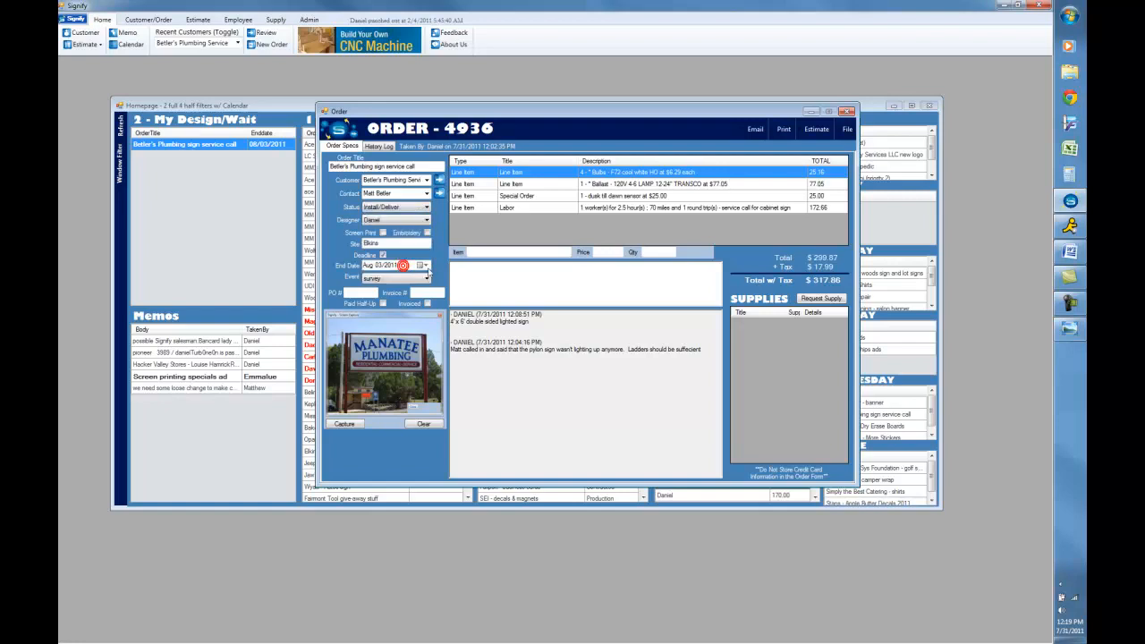
# - Submit a note that the customer came in, signed the contract and paid half on balance
pyautogui.click(483, 271)
pyautogui.write('Matt came in and signed contract and paid half on balanc')
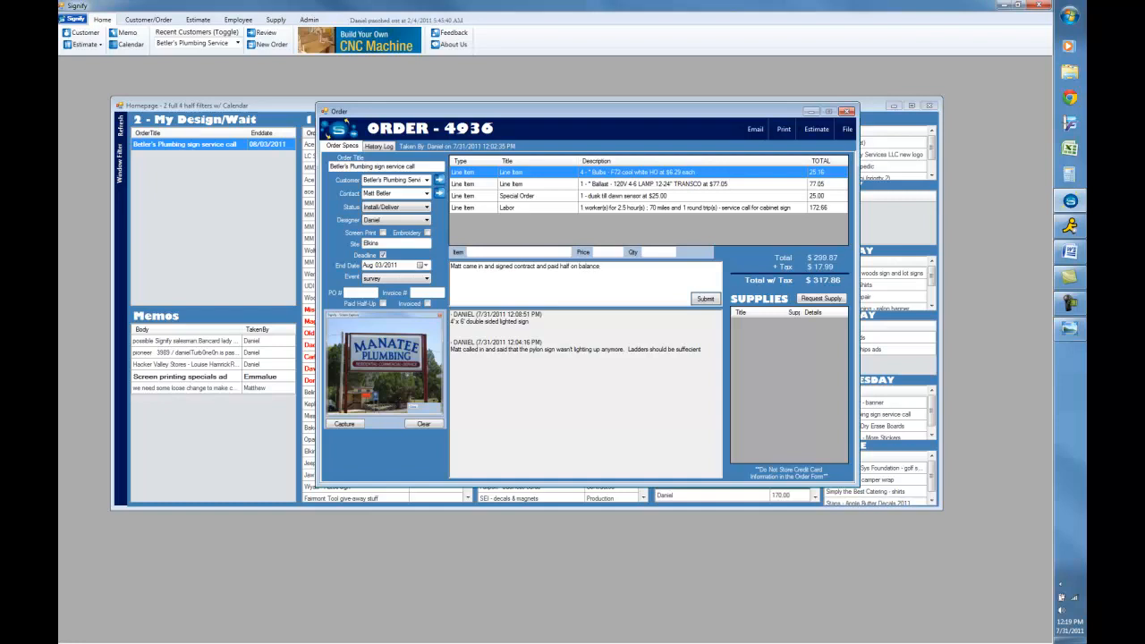
pyautogui.write('e')
pyautogui.click(706, 298)
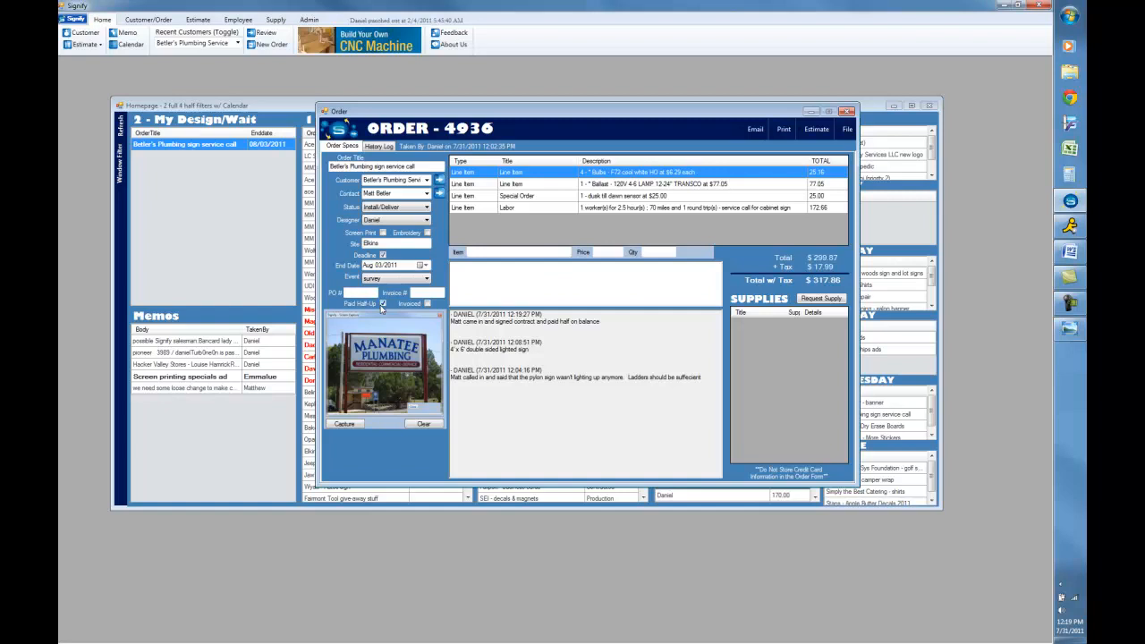
# - Save and close the order and discard the install status email
pyautogui.click(846, 130)
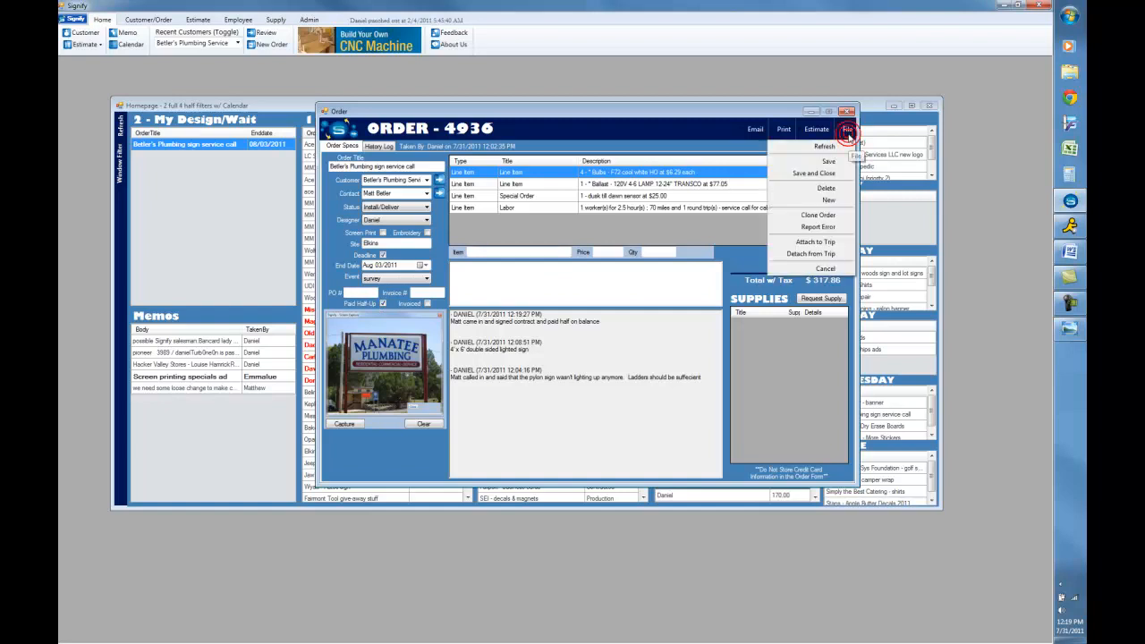
pyautogui.click(821, 172)
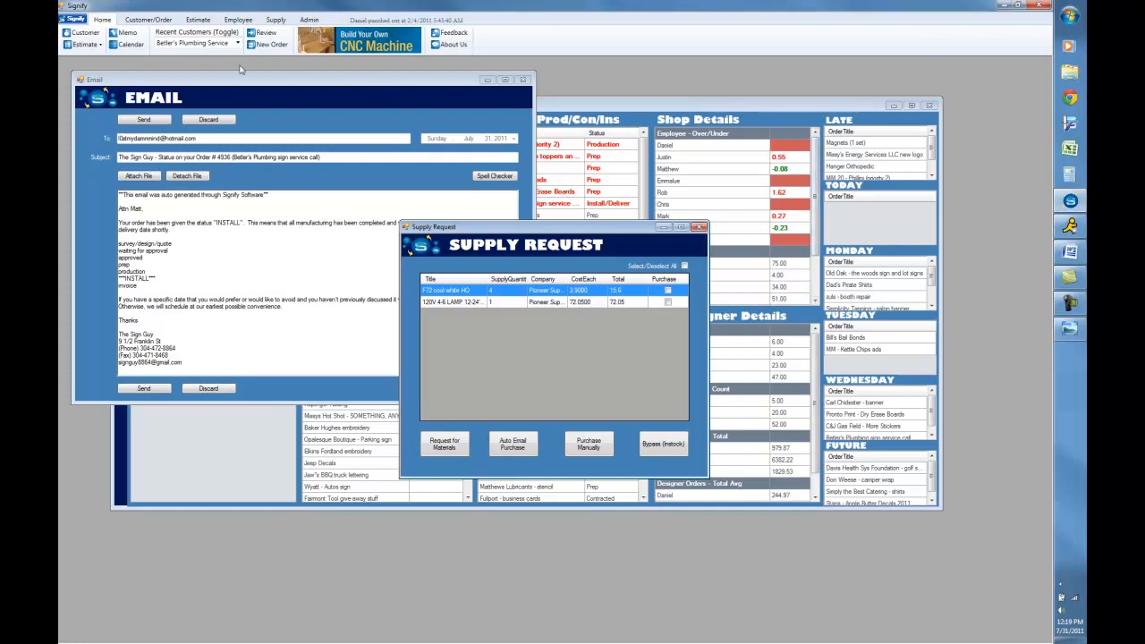
pyautogui.click(206, 120)
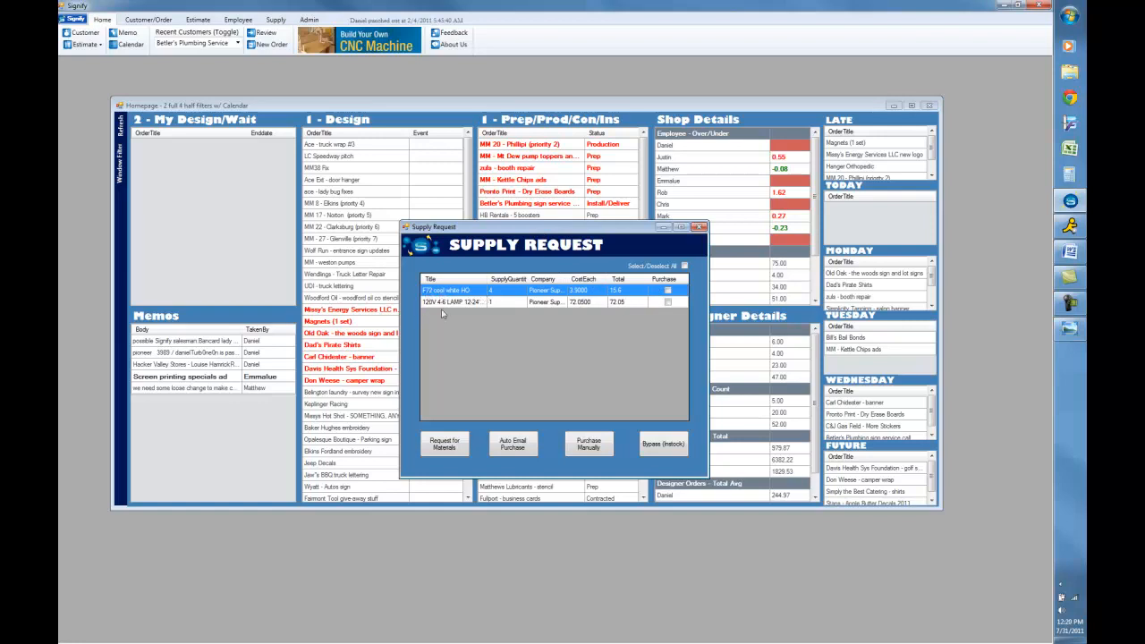
# - Mark both supplies for purchase, request the materials and close the supply request window
pyautogui.click(666, 291)
pyautogui.click(667, 303)
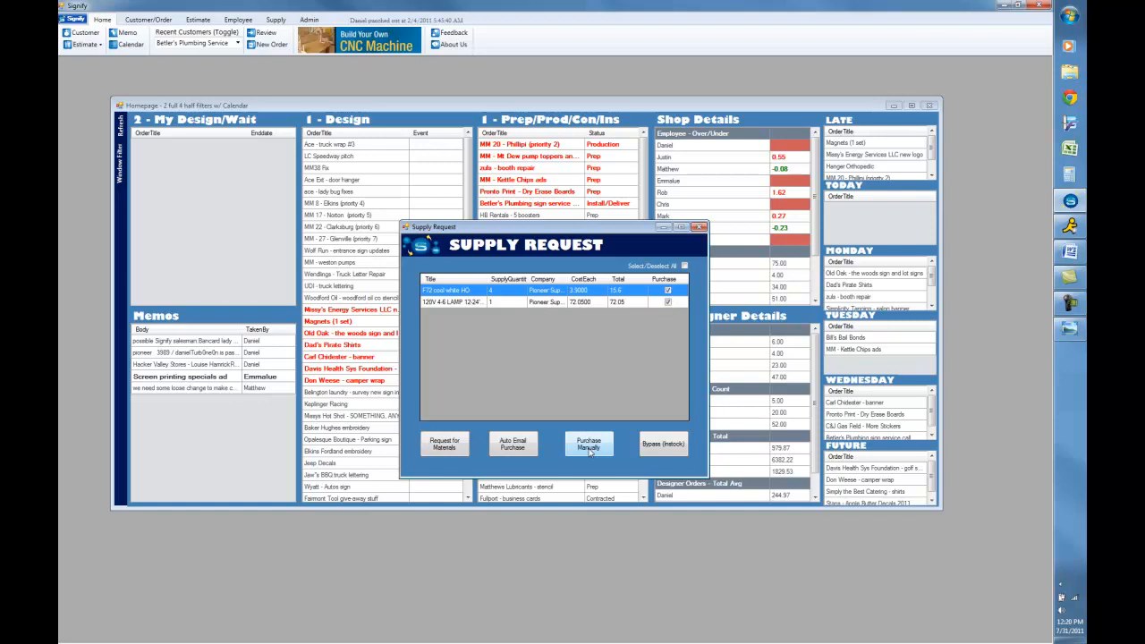
pyautogui.click(446, 447)
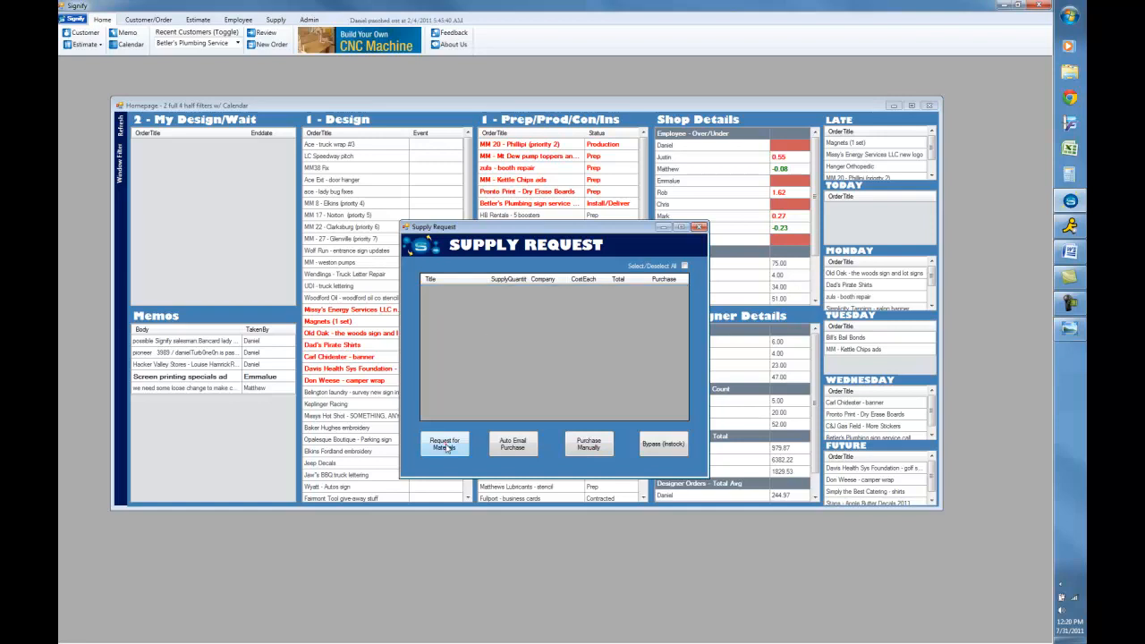
pyautogui.click(700, 227)
# - Open the Betler's Plumbing sign service call from the Wednesday schedule list
pyautogui.click(929, 412)
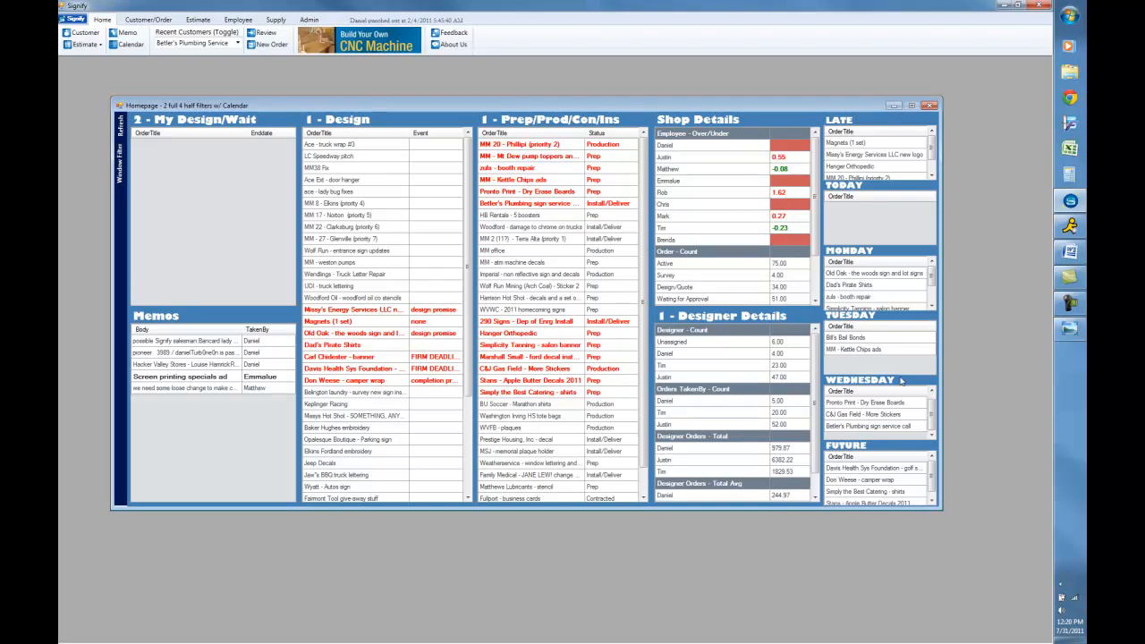
pyautogui.doubleClick(865, 427)
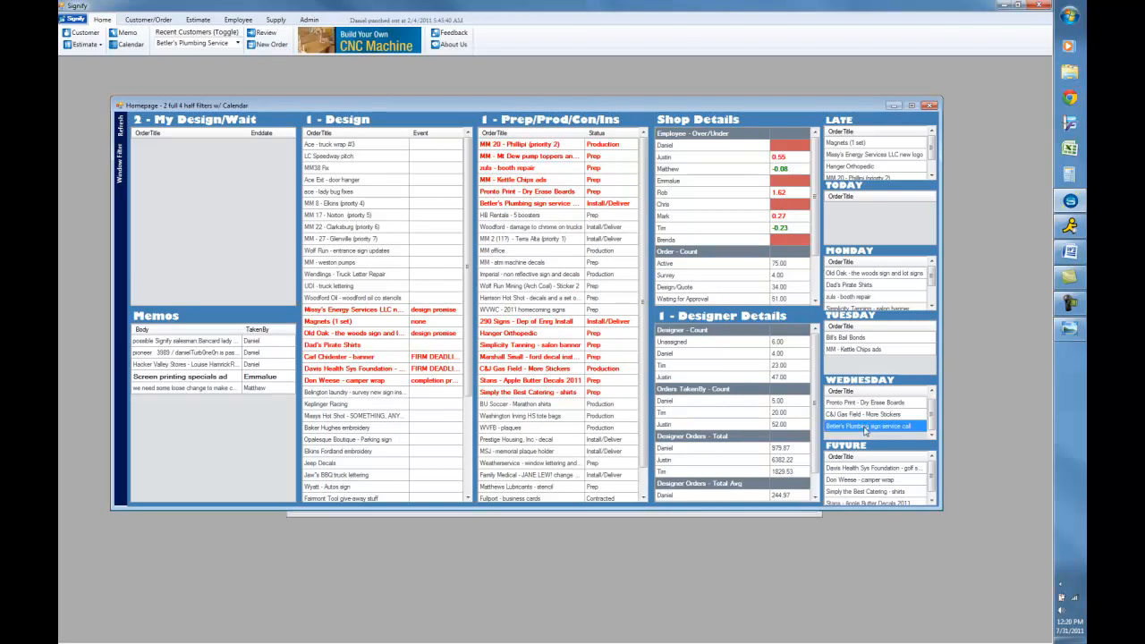